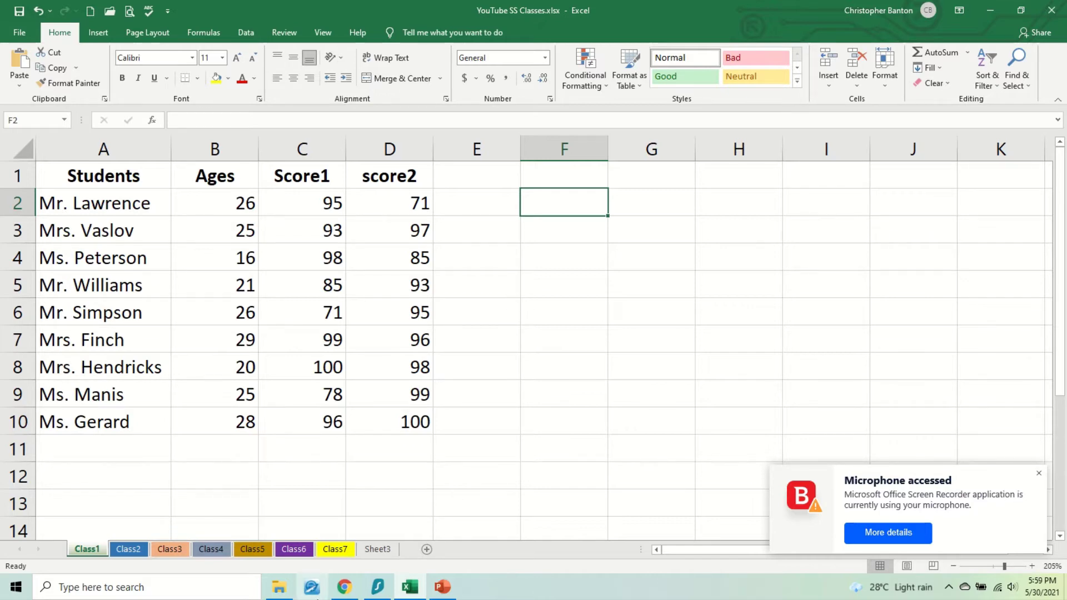
Step: On Sheet3, delete the numbers in A1:B3, cancelling the accidental Save As dialog
left_click(381, 550)
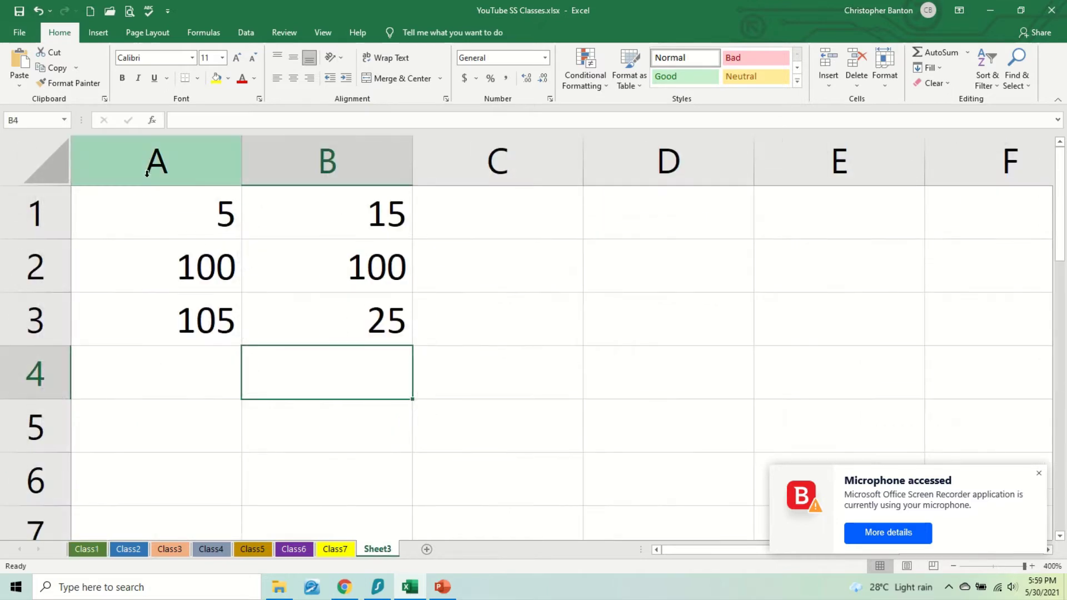
left_click_drag(136, 202, 334, 343)
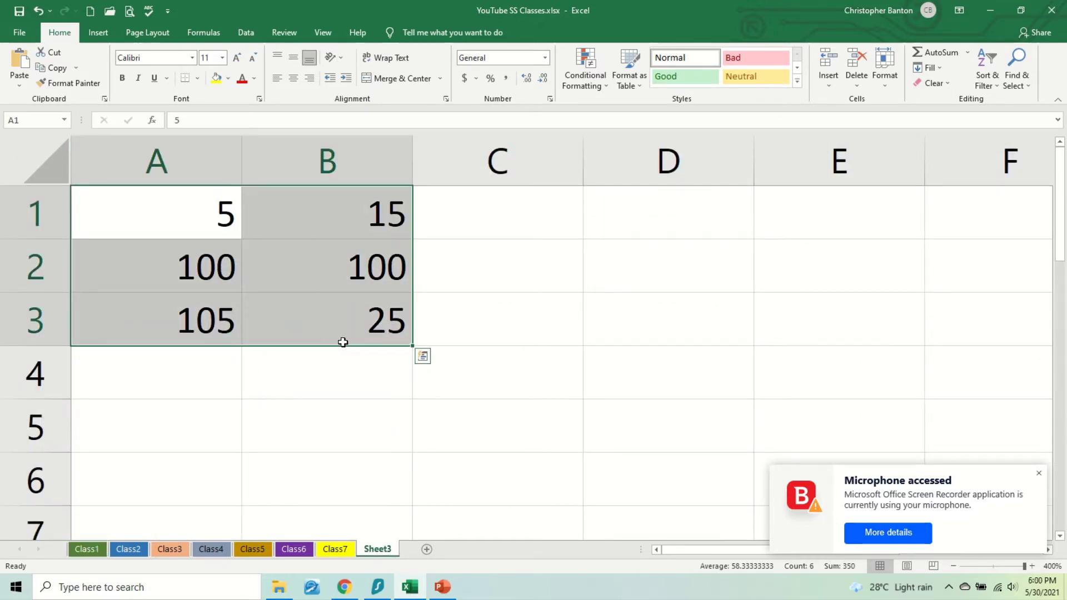
key("F12")
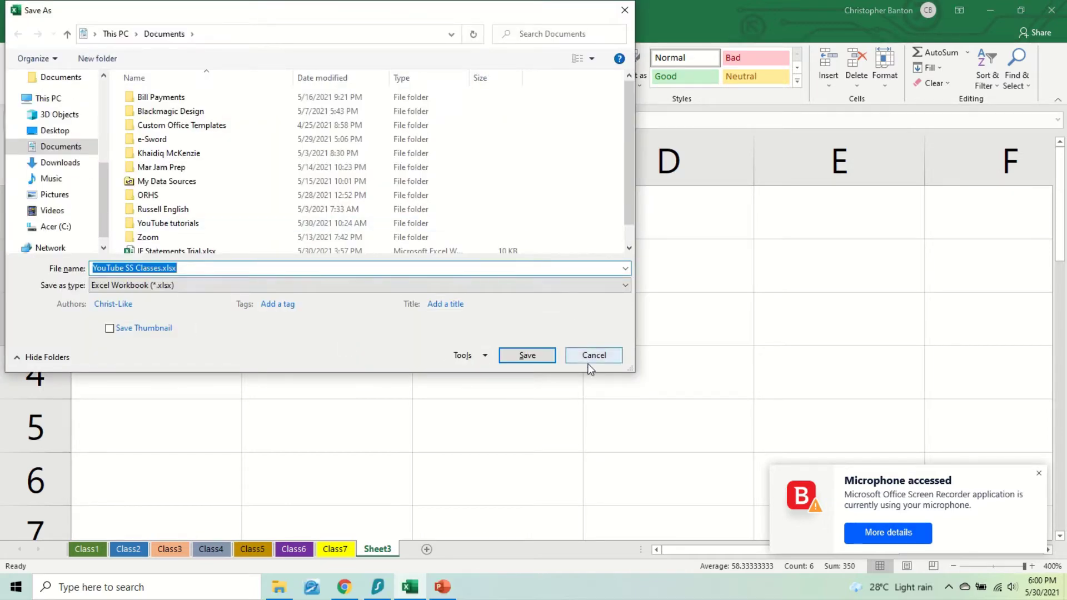
left_click(587, 359)
key("Delete")
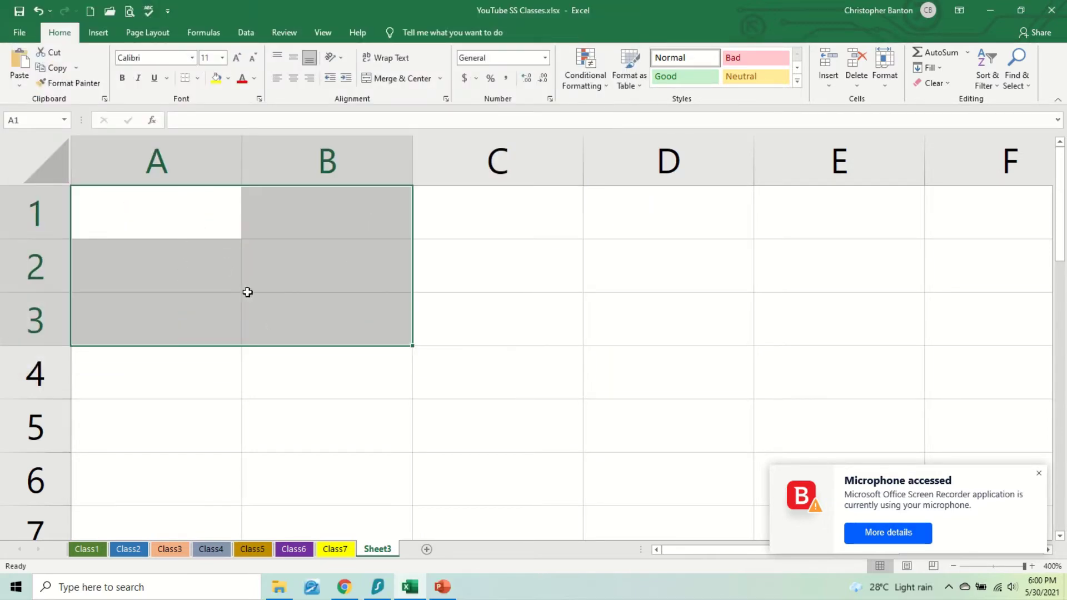
Step: Scroll down and select the empty cell D5
scroll(340, 316, "down", 5)
scroll(340, 317, "down", 2)
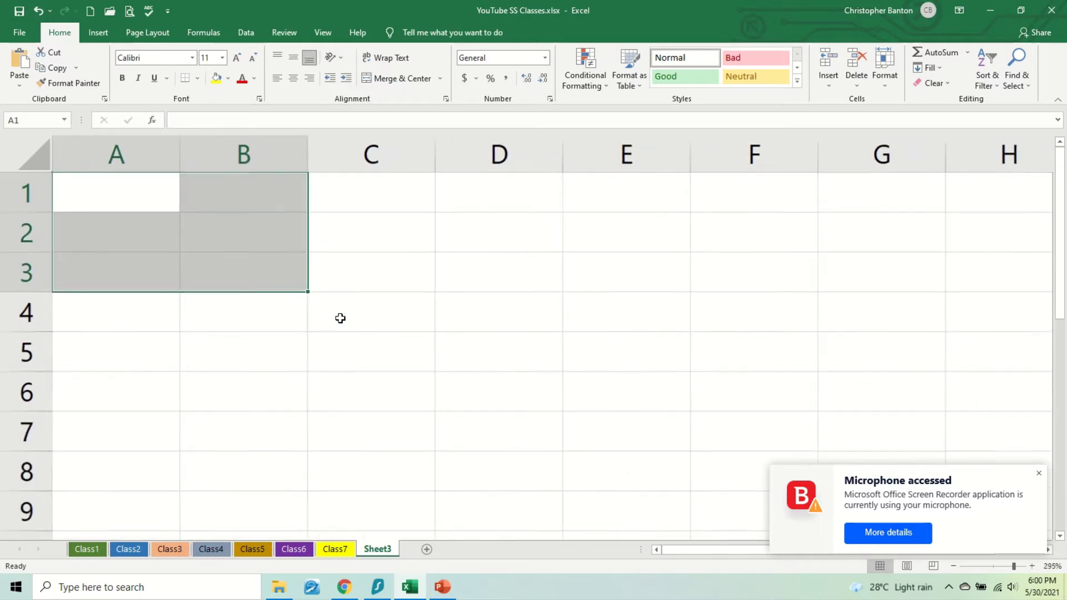
left_click(503, 374)
left_click(505, 348)
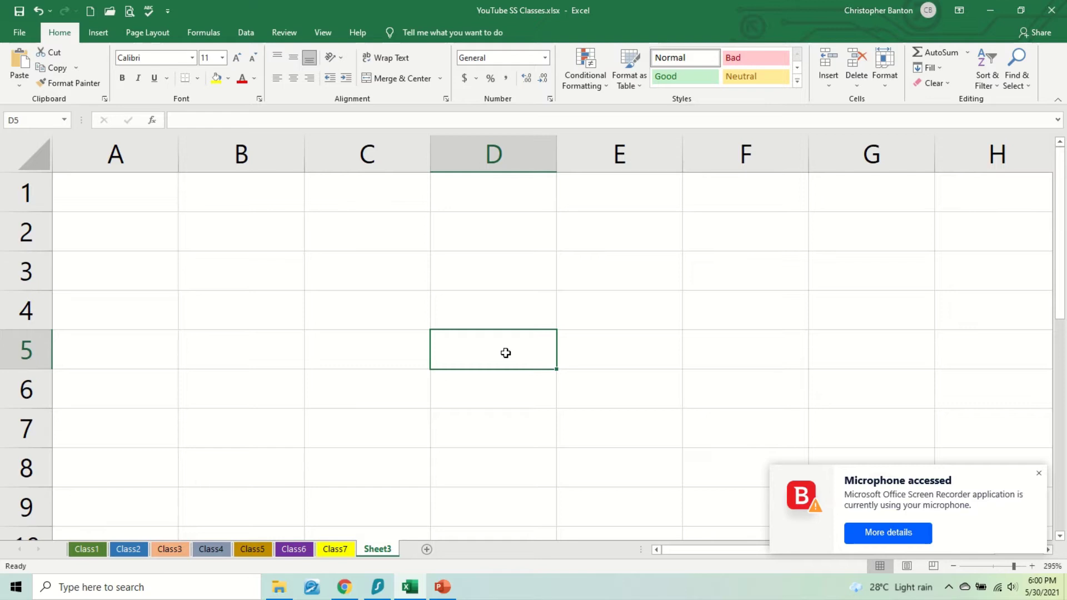
Step: Correct the Caps Lock typo, enter 'Friday' in D5, and reselect D5
type("f")
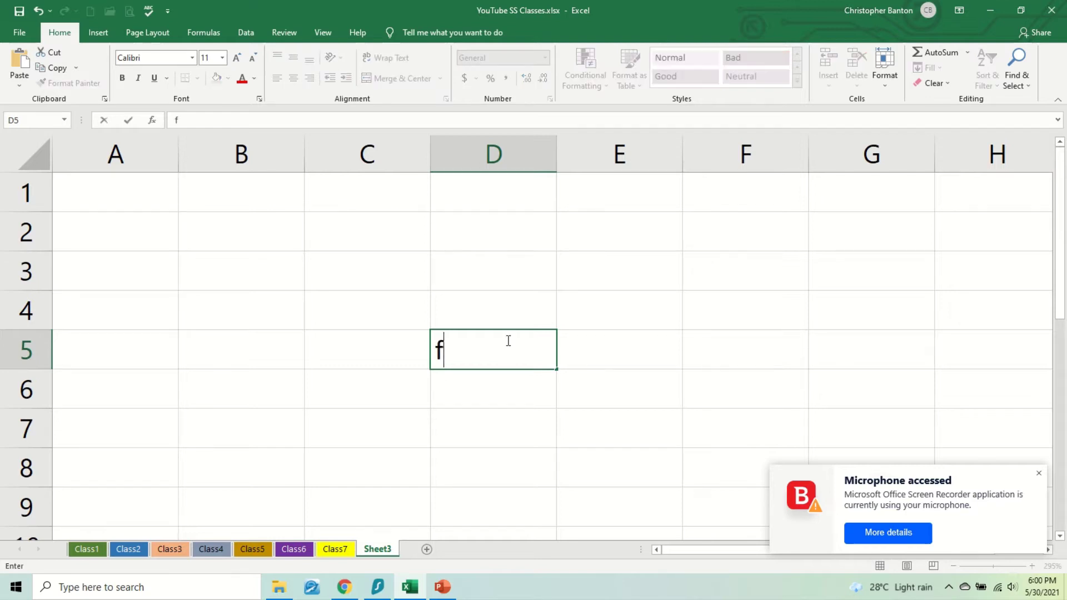
type("RIDAY")
key("BackSpace")
key("BackSpace")
key("BackSpace")
key("BackSpace")
key("BackSpace")
key("Caps_Lock")
key("BackSpace")
type("Friday")
key("Return")
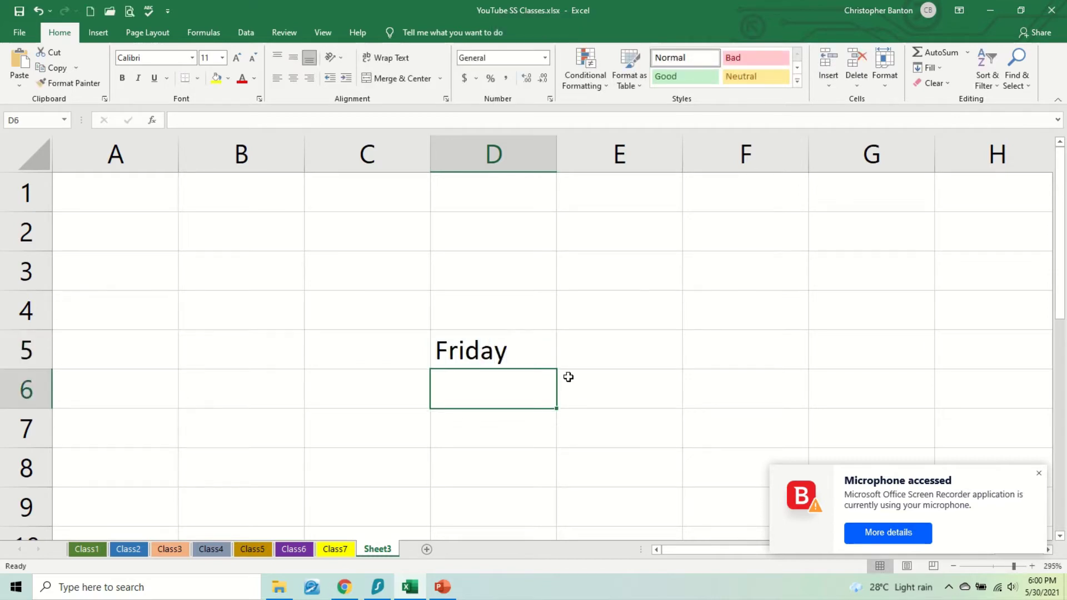
left_click(519, 359)
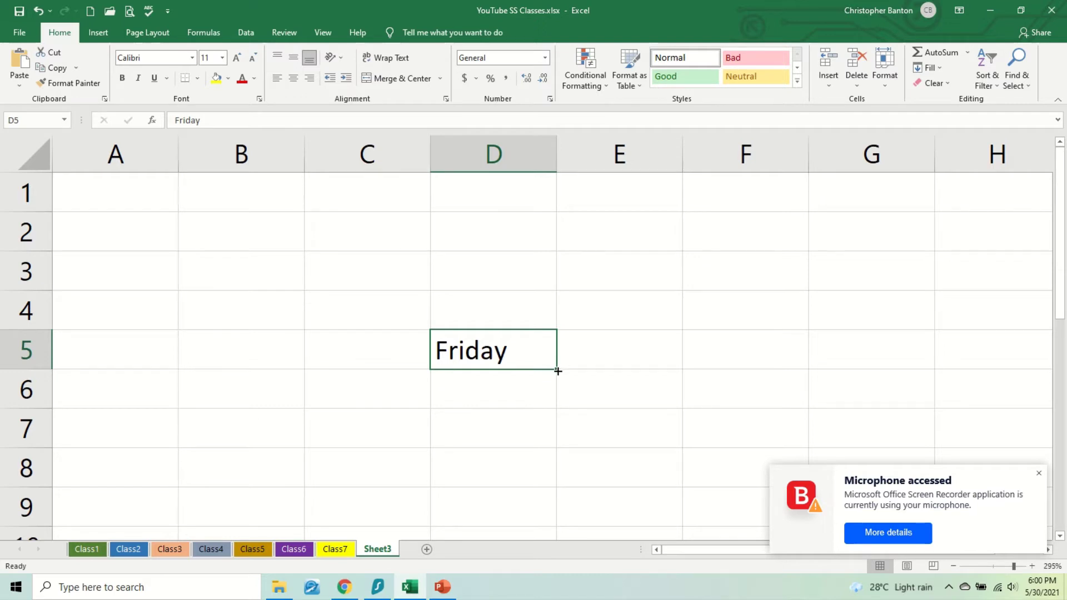
Step: Fill weekday series from Friday right to G5, down to D9, up to D2, and left to A5
left_click_drag(557, 371, 902, 372)
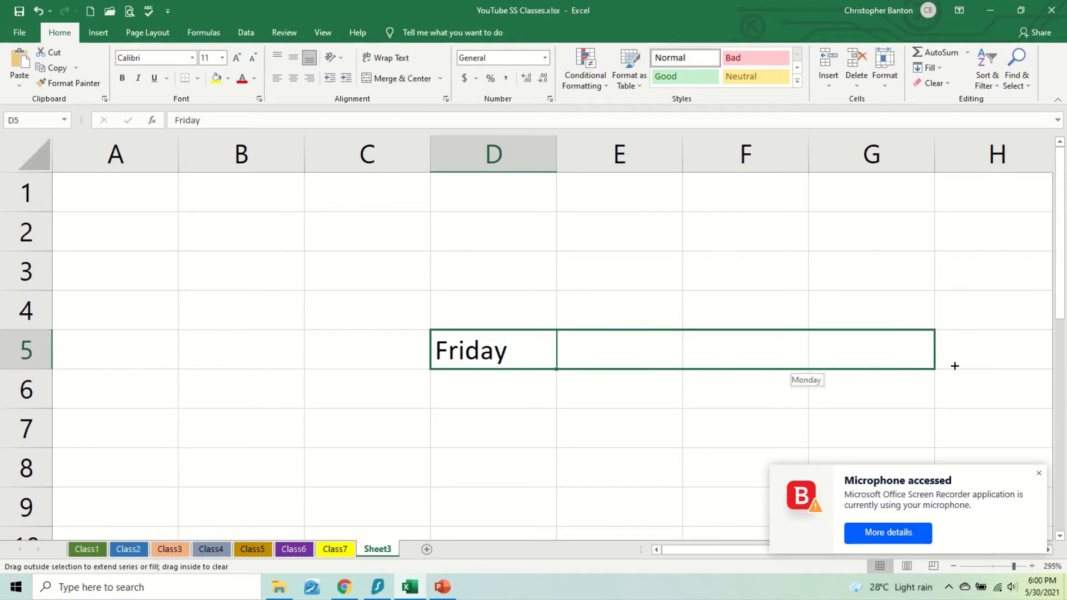
left_click_drag(985, 365, 979, 362)
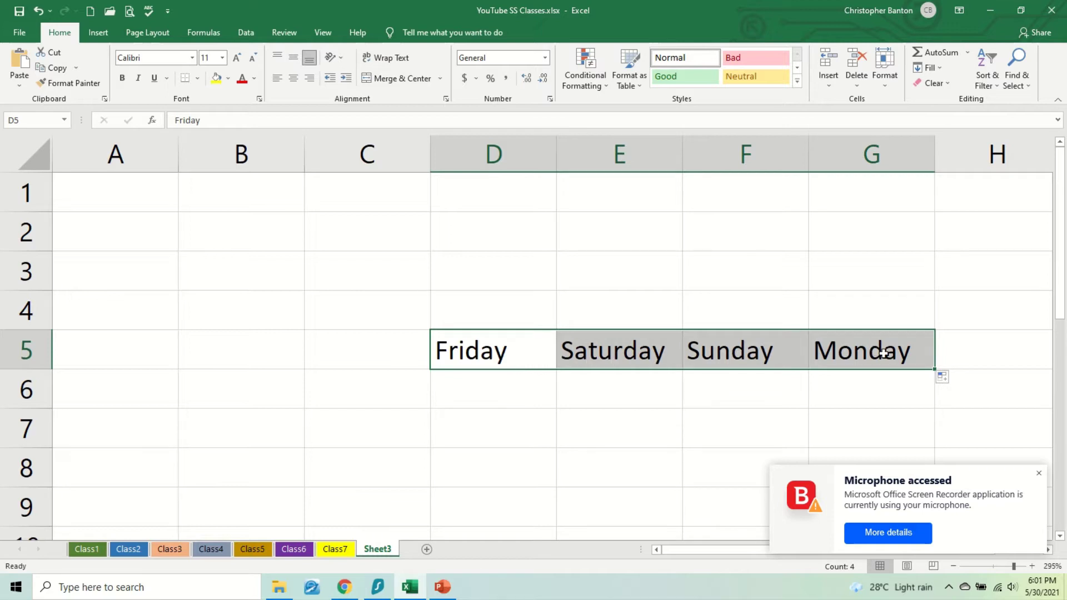
left_click(510, 359)
left_click_drag(556, 369, 542, 520)
left_click(528, 363)
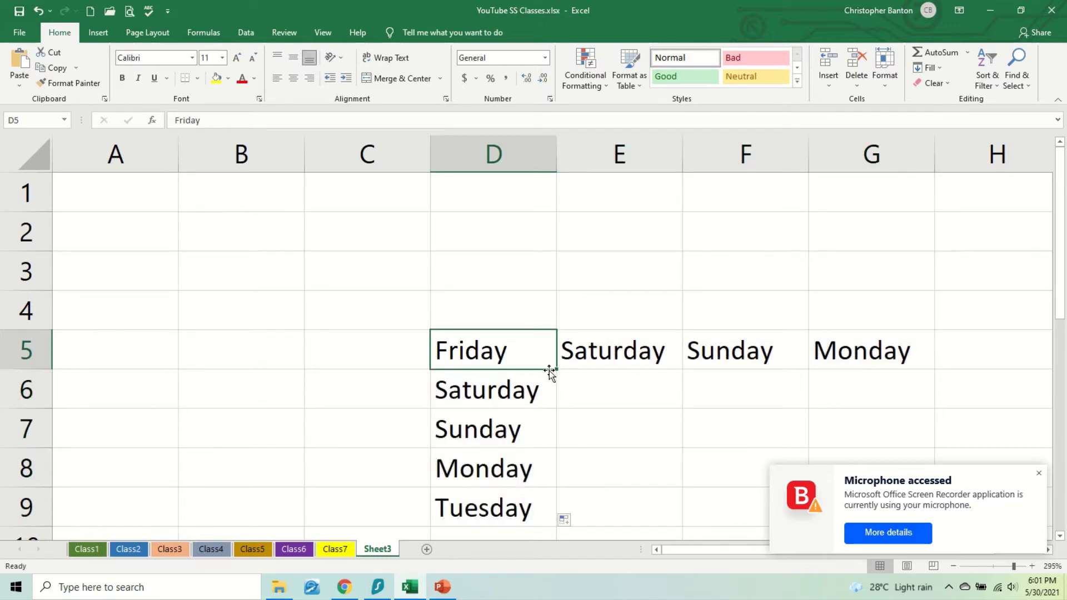
left_click_drag(556, 368, 546, 209)
left_click(533, 359)
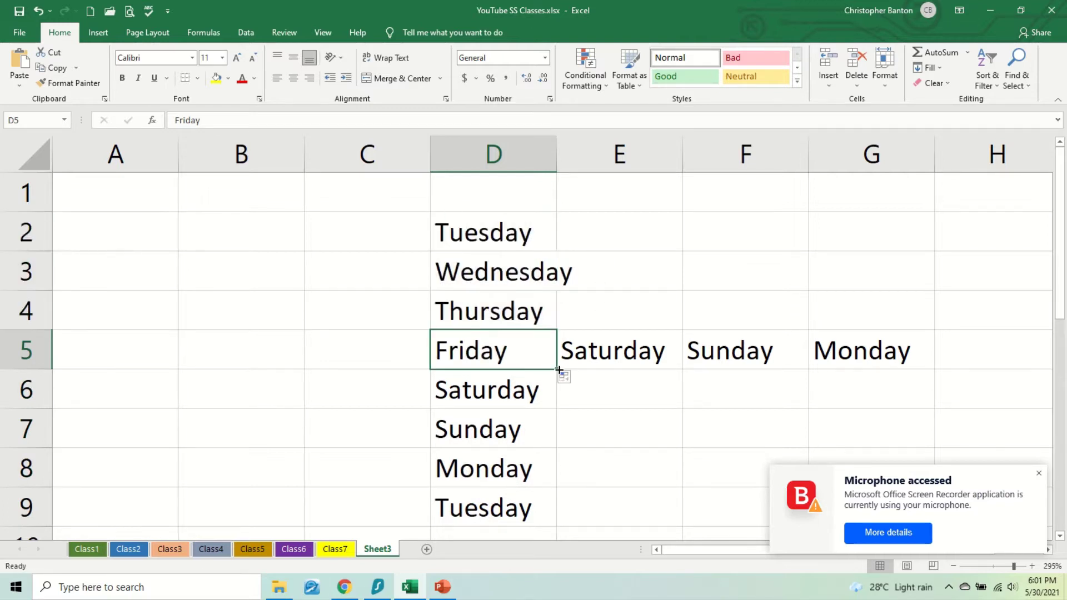
left_click_drag(559, 369, 317, 357)
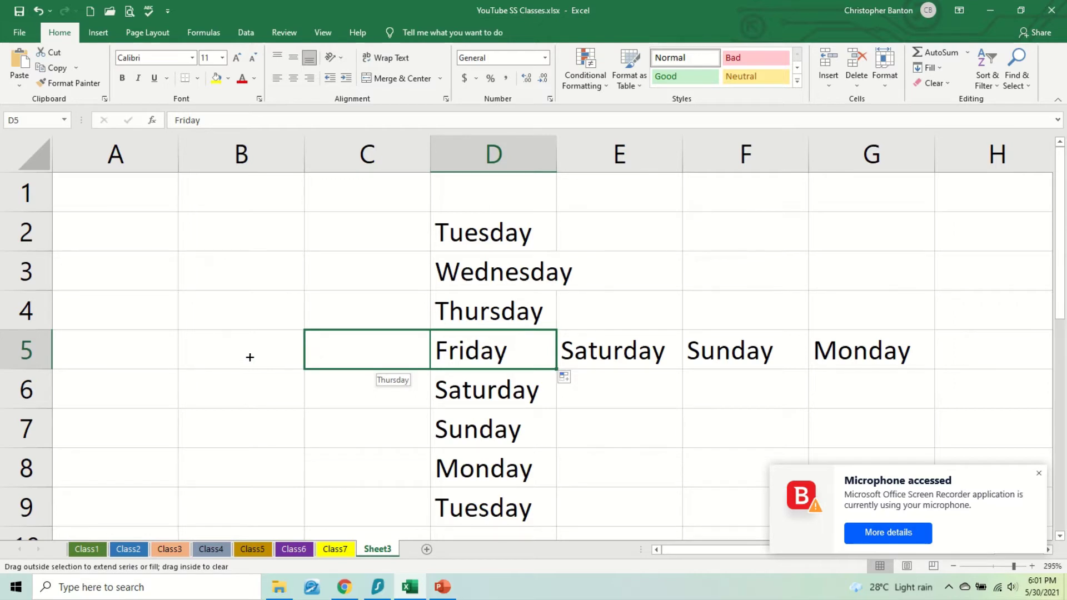
left_click_drag(239, 357, 111, 356)
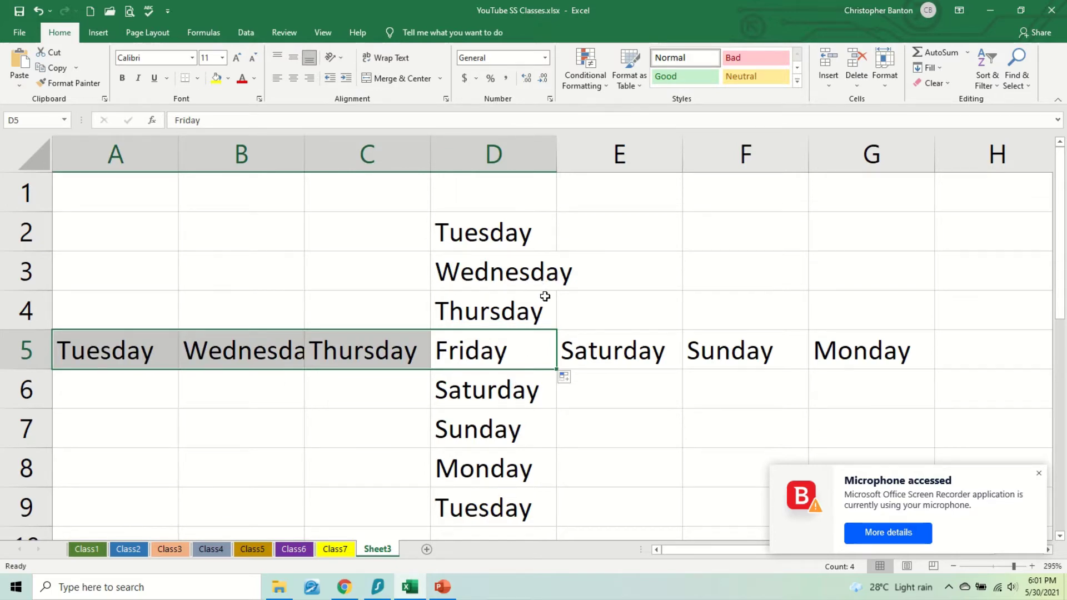
Step: Select everything with Ctrl+A and delete all the weekday names
key("ctrl+a")
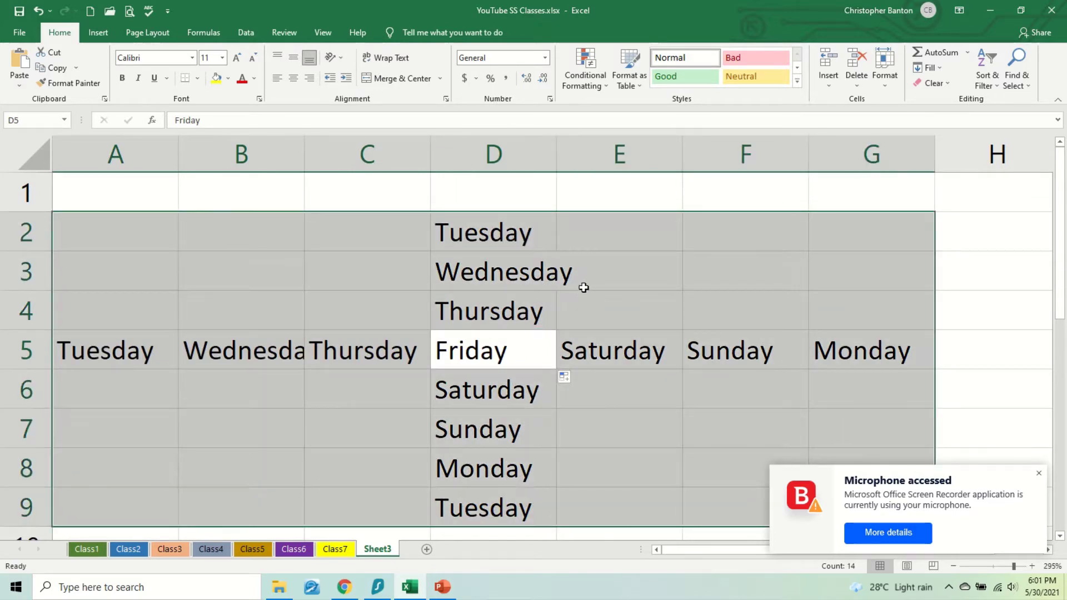
key("Delete")
left_click(528, 403)
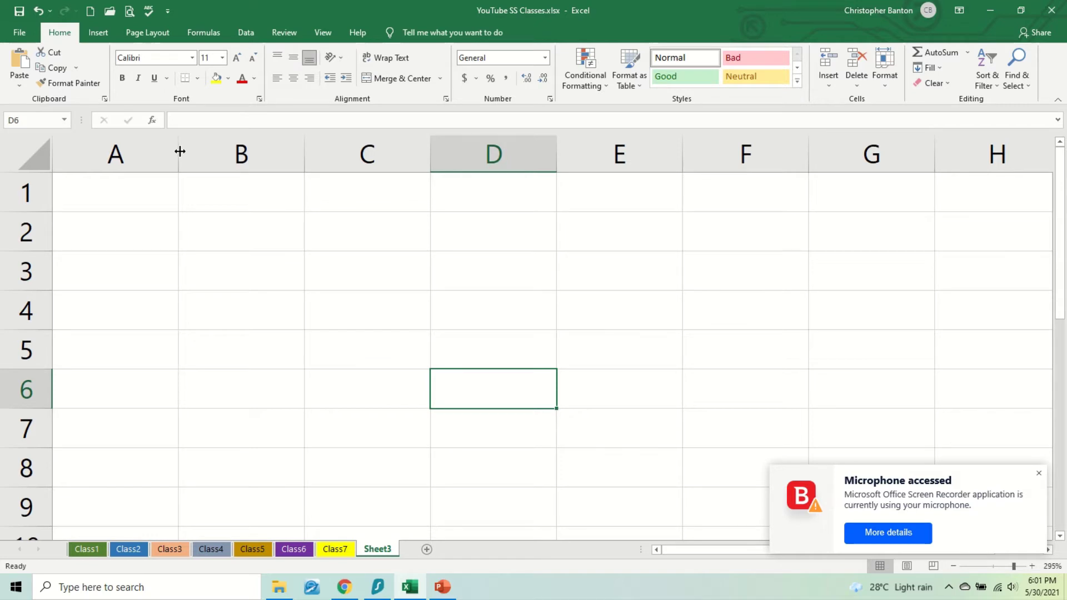
Step: Widen column A, adjust the height of row 1, and select cell B2
left_click_drag(179, 151, 179, 174)
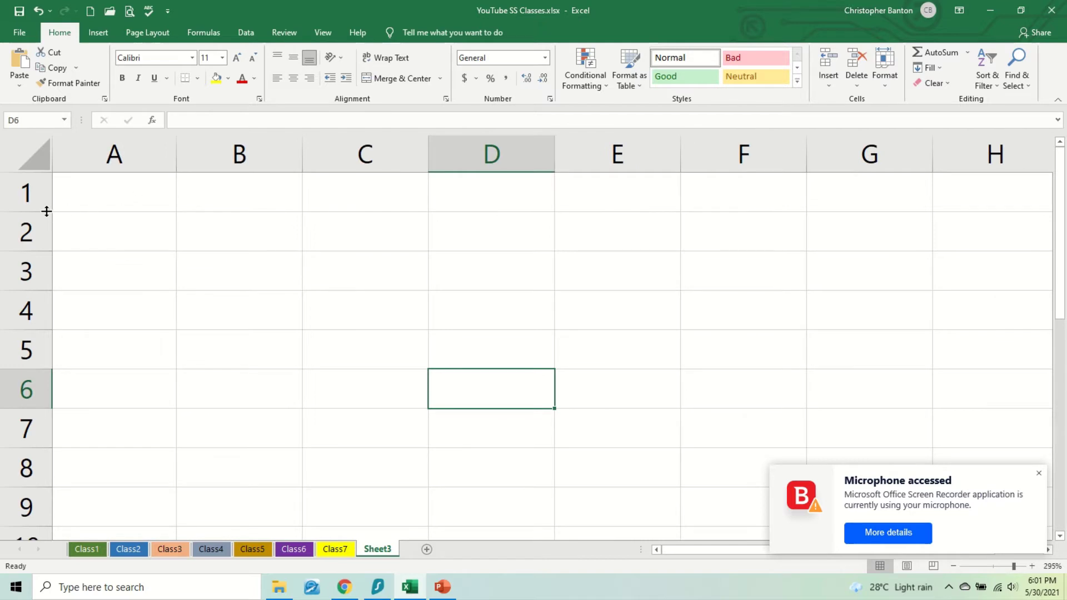
left_click_drag(46, 210, 46, 210)
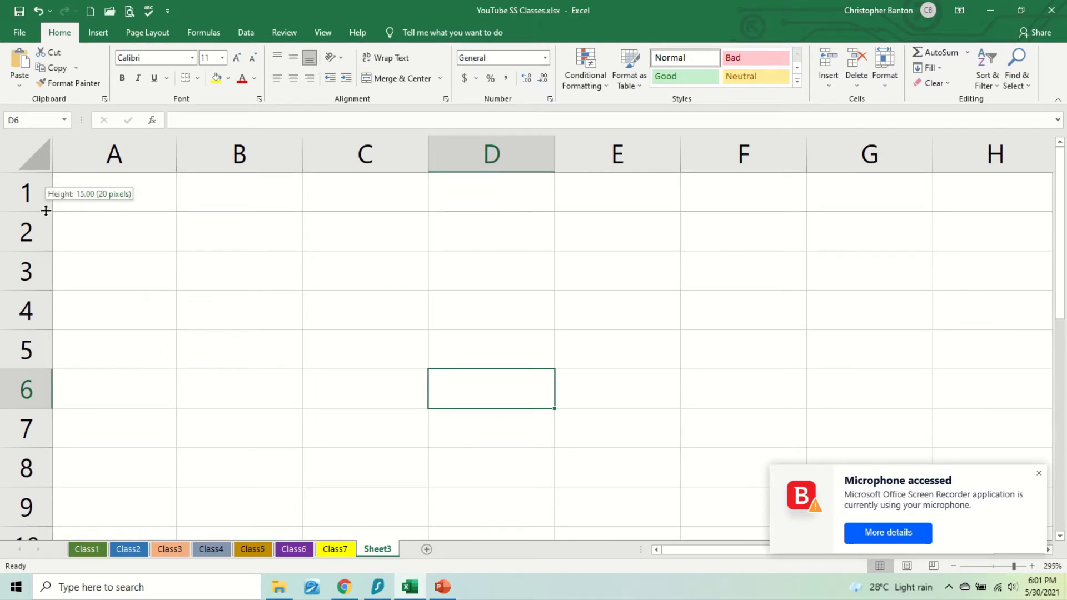
mouse_move(45, 210)
left_mouse_down()
mouse_move(31, 315)
mouse_move(43, 207)
left_mouse_up()
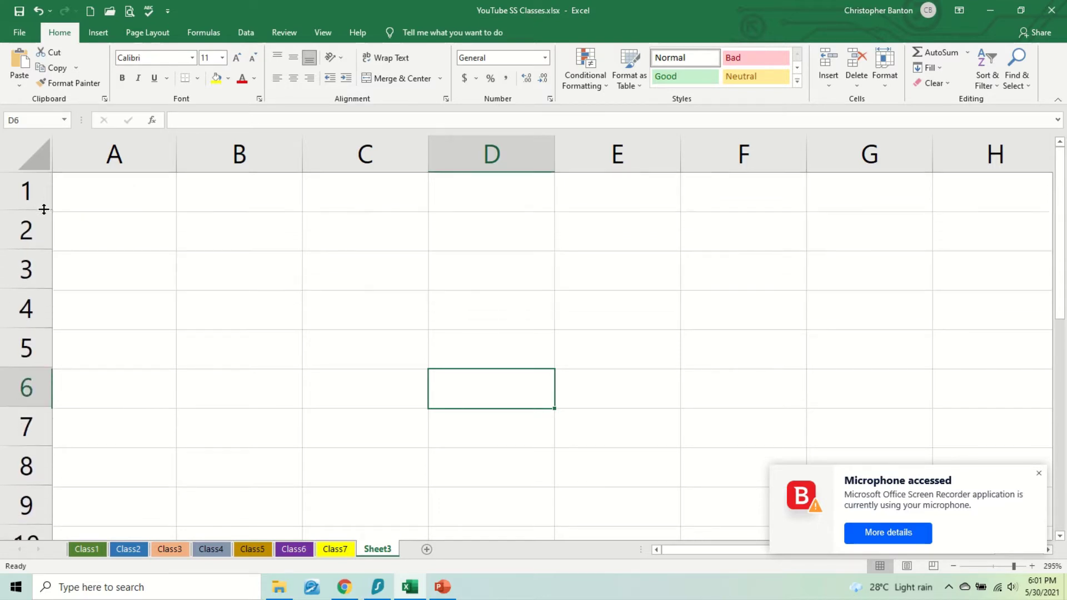
left_click(267, 238)
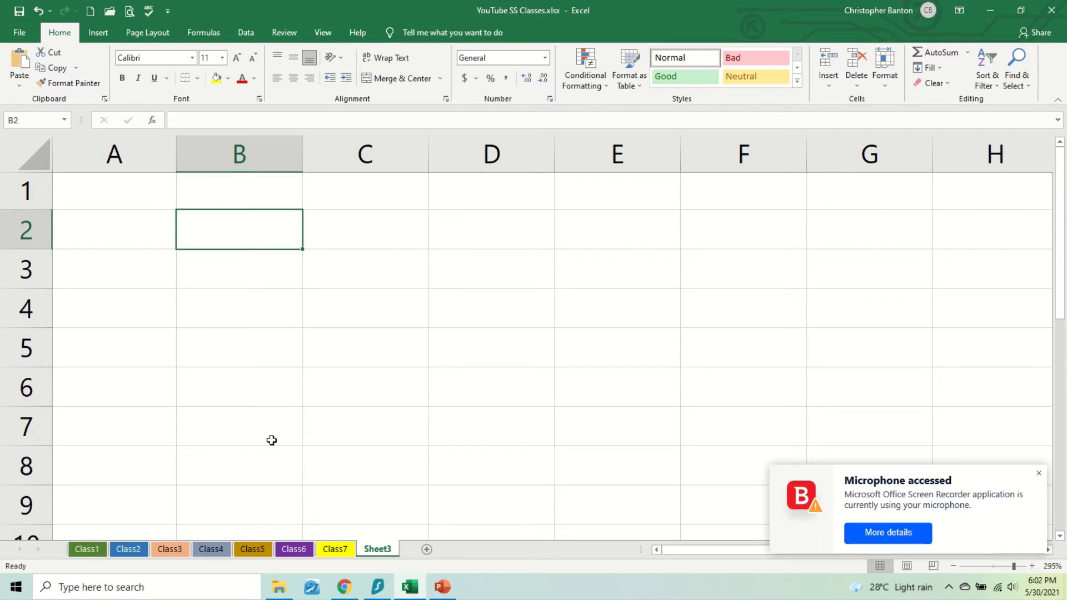
Step: Return to the Class1 sheet and select cells around the score2 values in column D
left_click(87, 550)
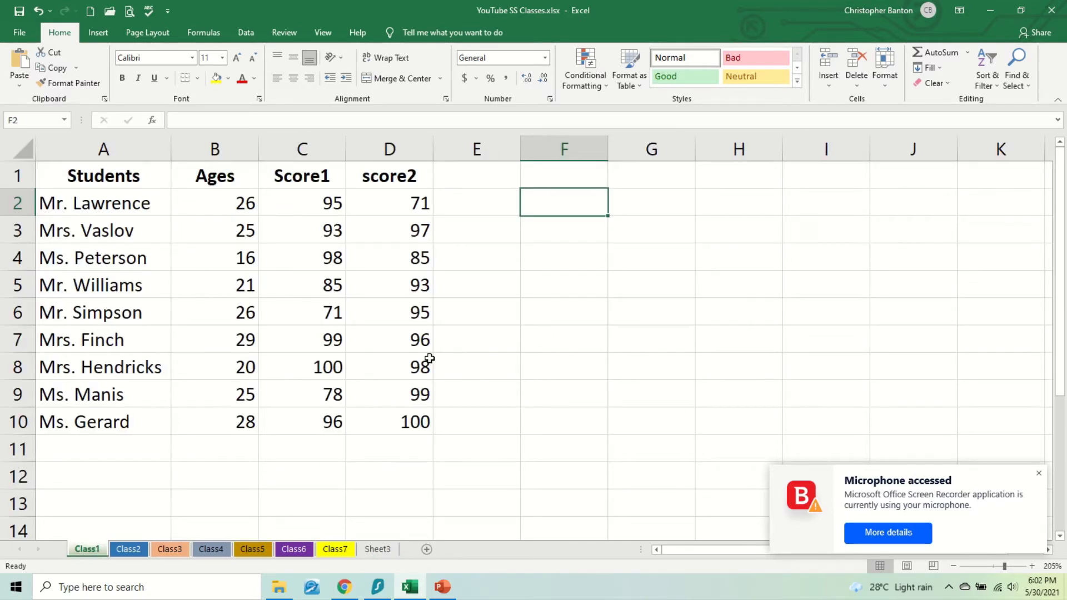
left_click_drag(420, 340, 404, 425)
left_click(406, 379)
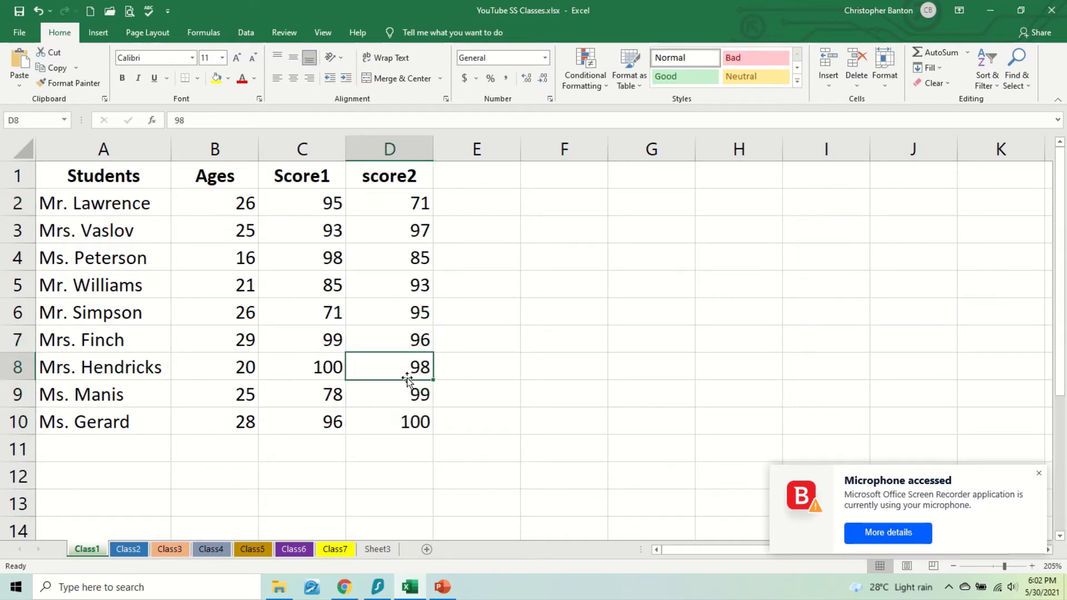
left_click(446, 334)
left_click(364, 326)
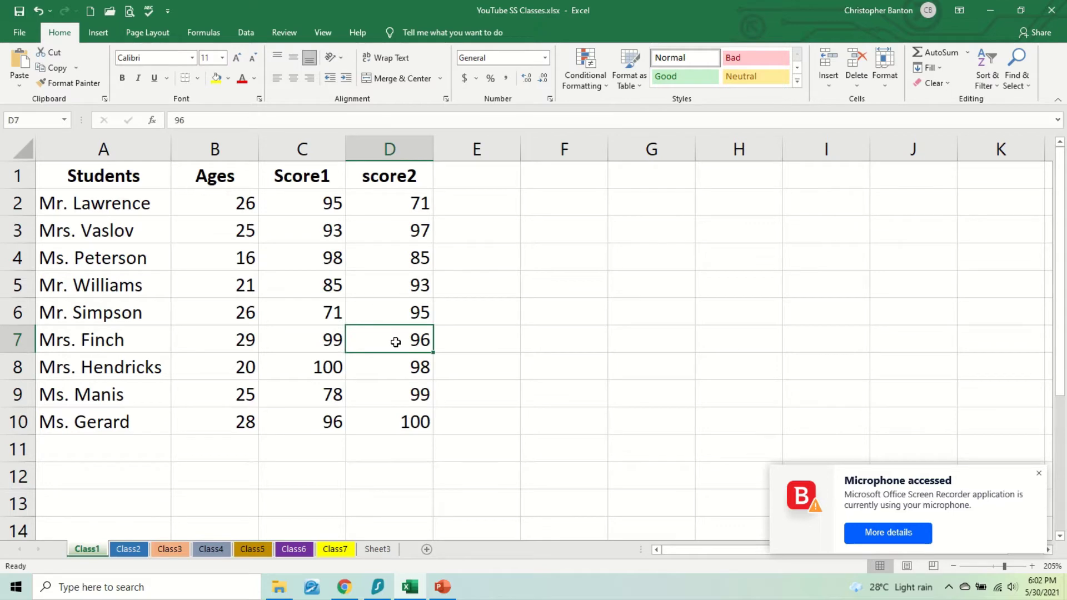
Step: Move score2 values D7:D10 out to column J and back, then narrow column D
left_click_drag(395, 342, 384, 425)
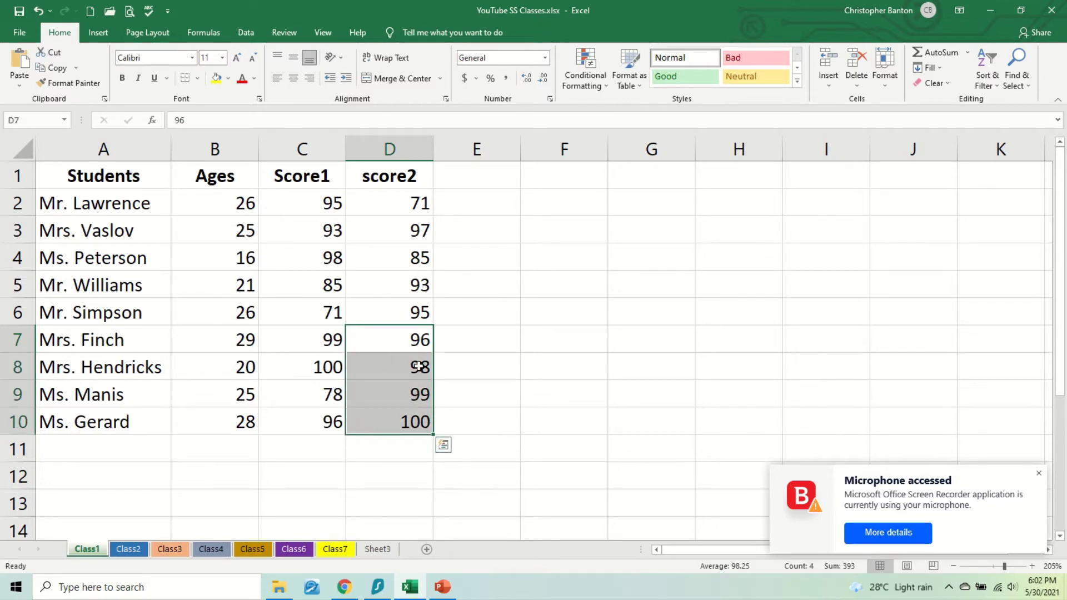
left_click_drag(433, 369, 948, 276)
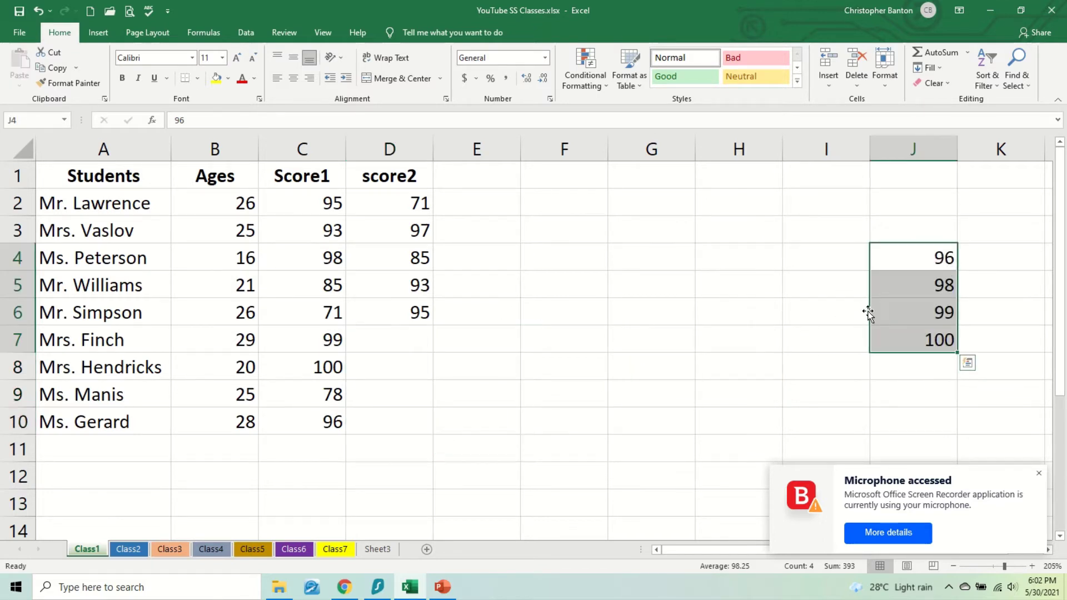
left_click_drag(869, 313, 400, 396)
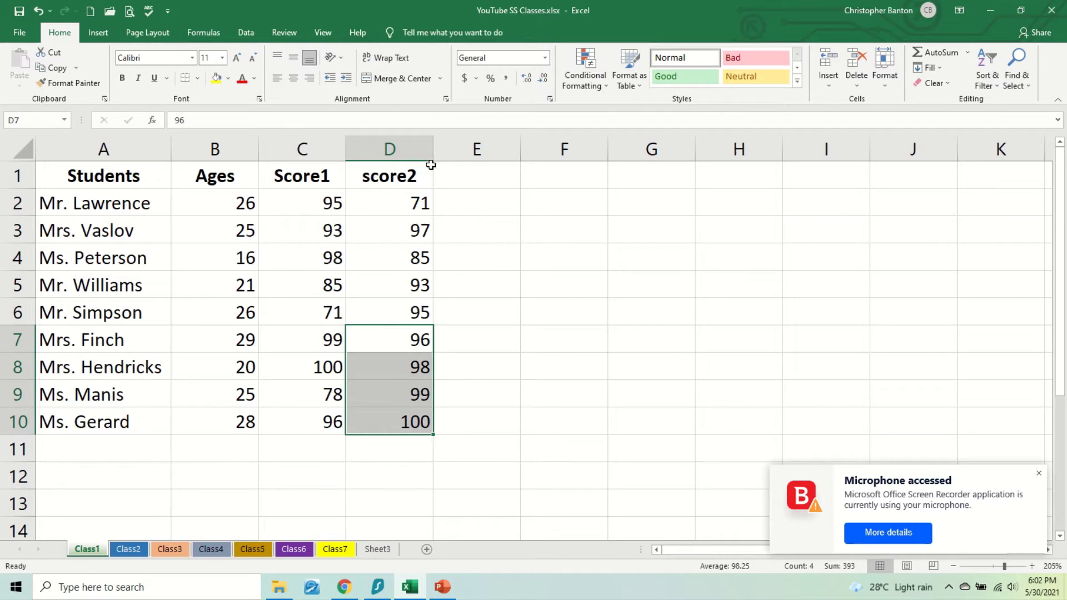
left_click_drag(434, 157, 384, 149)
Step: AutoSum the score2 column into D11, giving a total of 834
left_click(378, 165)
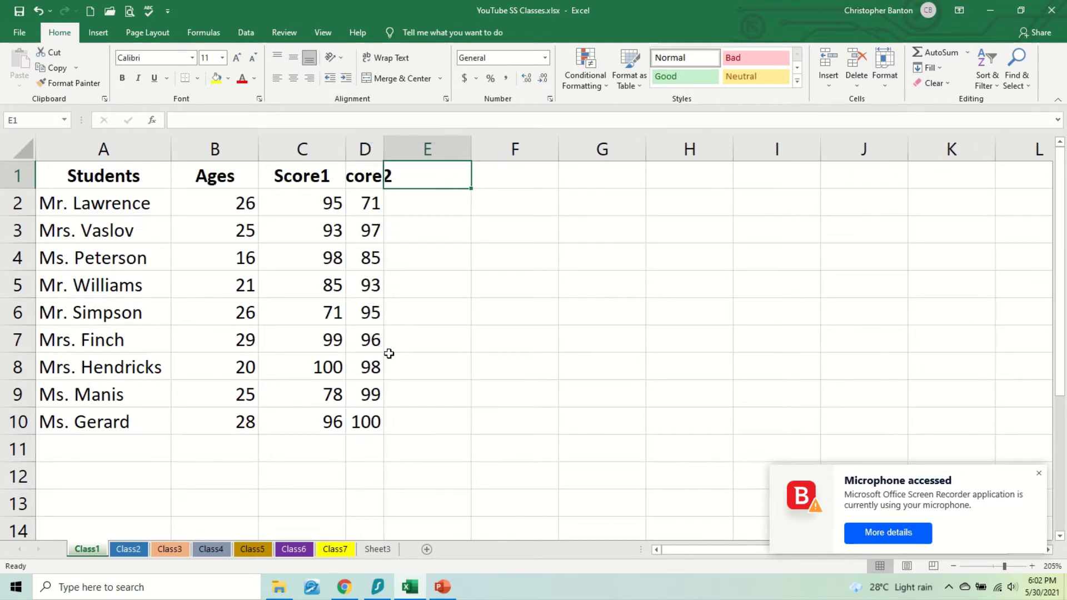
left_click(369, 448)
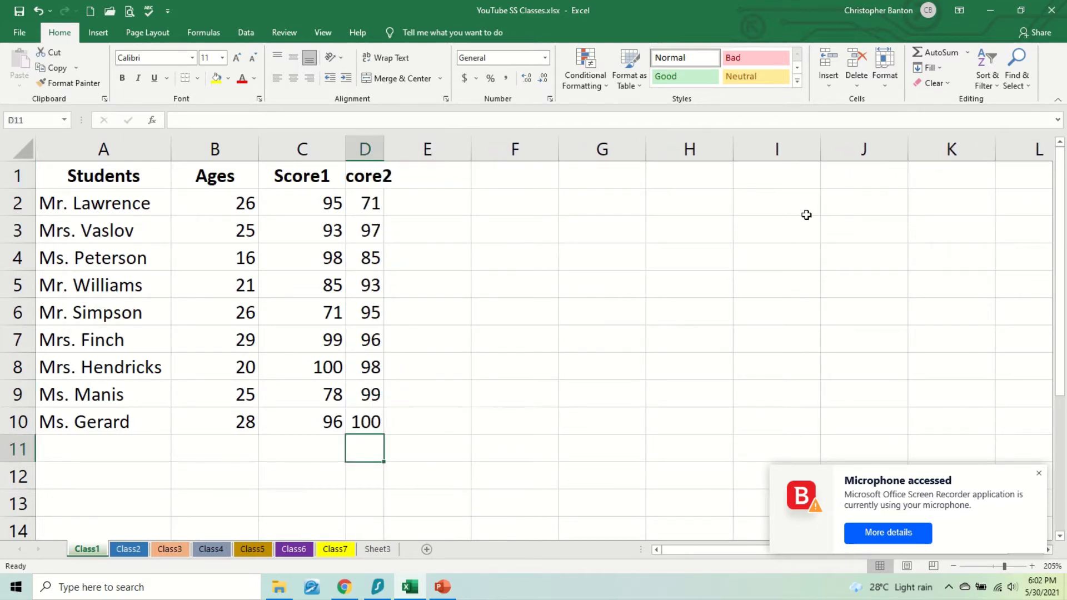
left_click(937, 52)
key("Return")
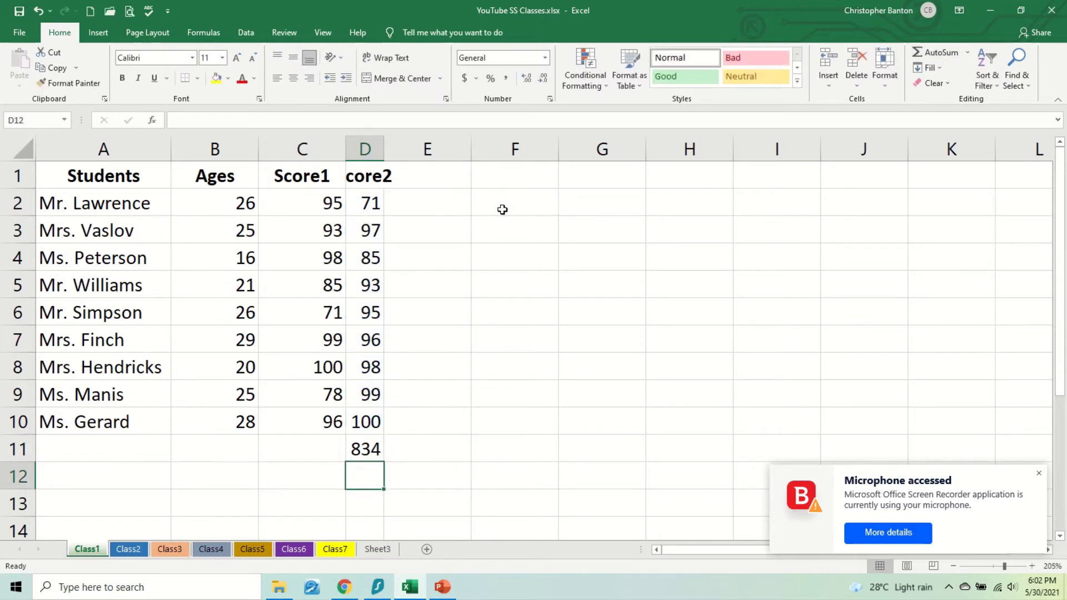
Step: Narrow, AutoFit, and re-widen column D so its values show
left_click_drag(383, 147, 375, 147)
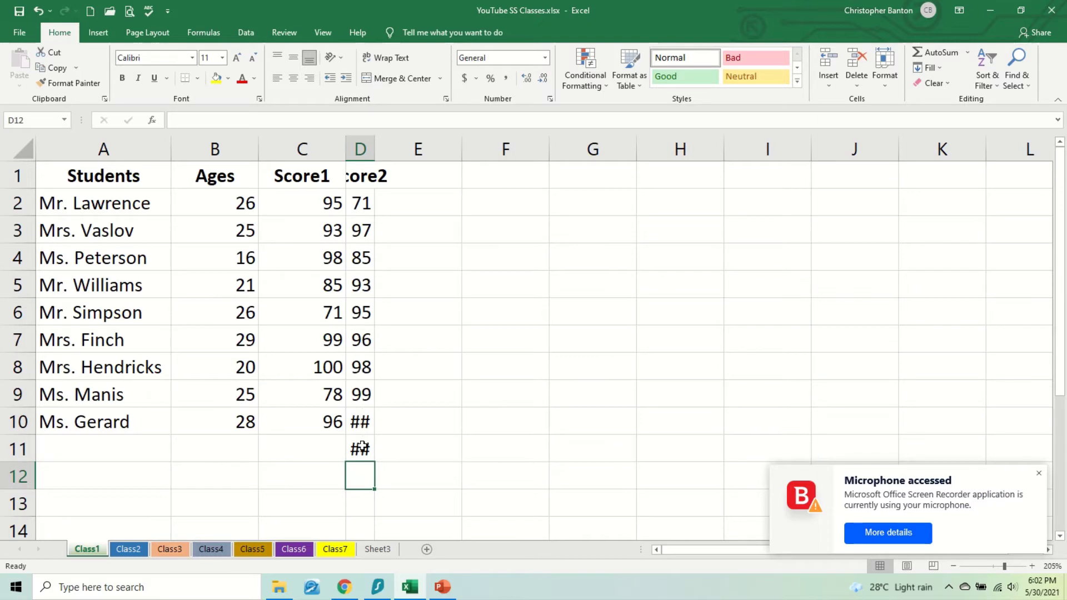
mouse_move(364, 448)
double_click(374, 146)
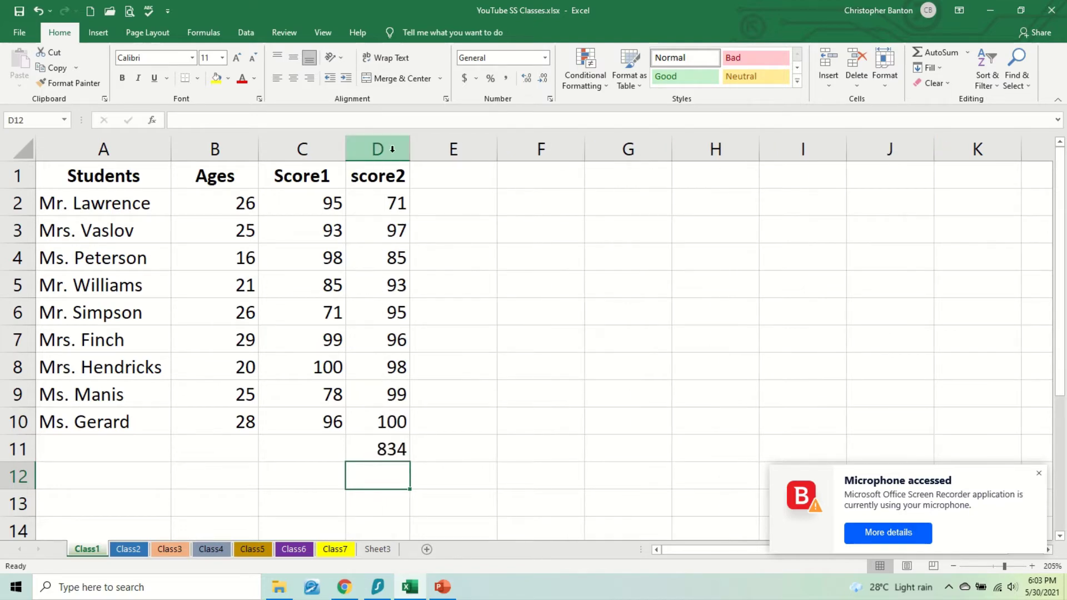
left_click_drag(415, 152, 369, 156)
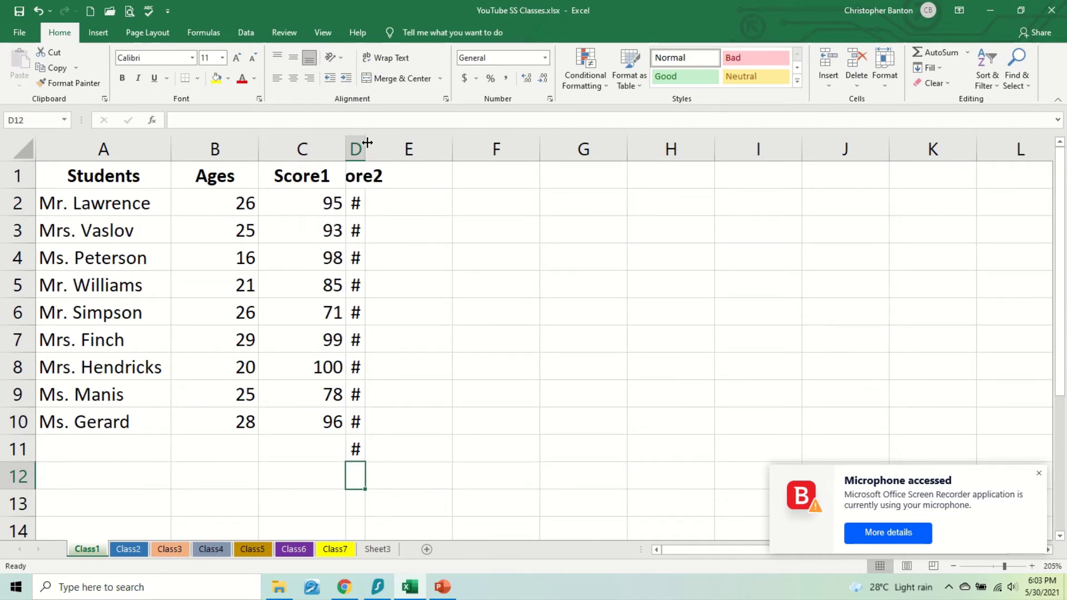
left_click_drag(368, 143, 423, 143)
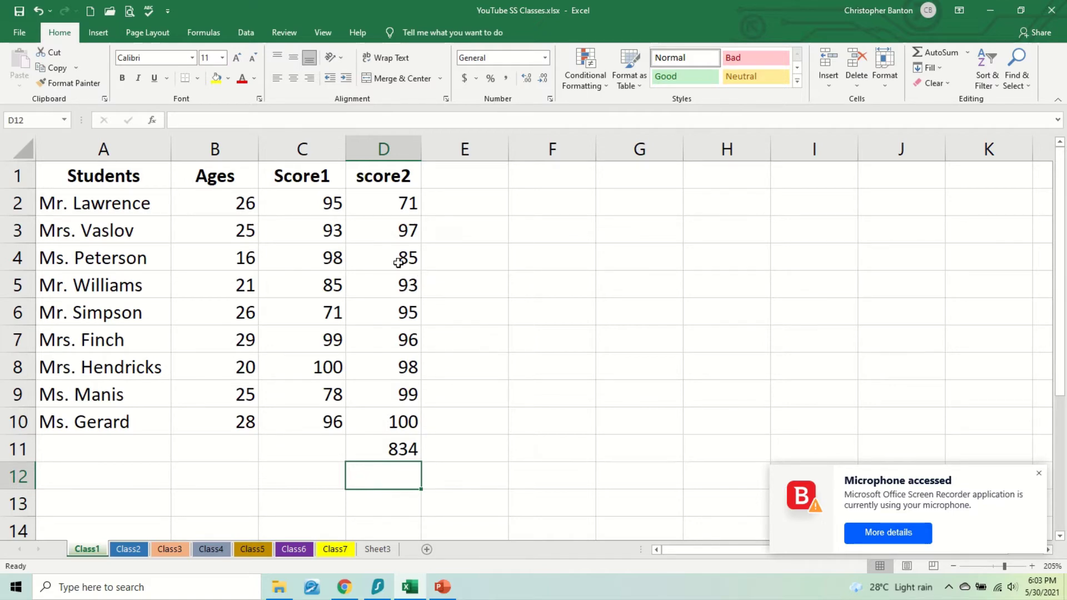
Step: AutoFit columns C, B and D, then delete the 834 total from D11
double_click(349, 154)
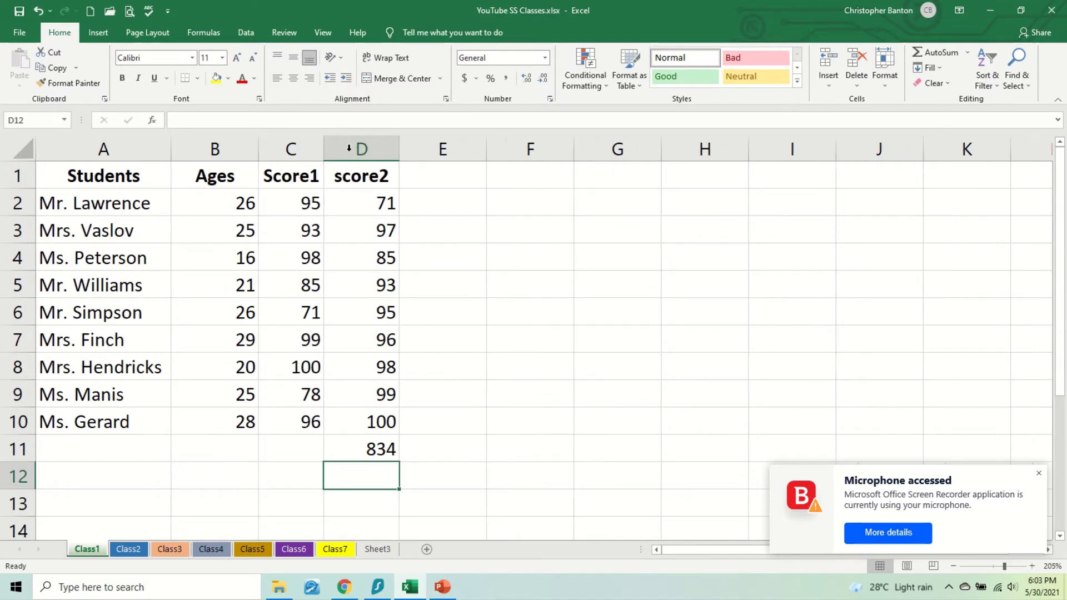
double_click(257, 140)
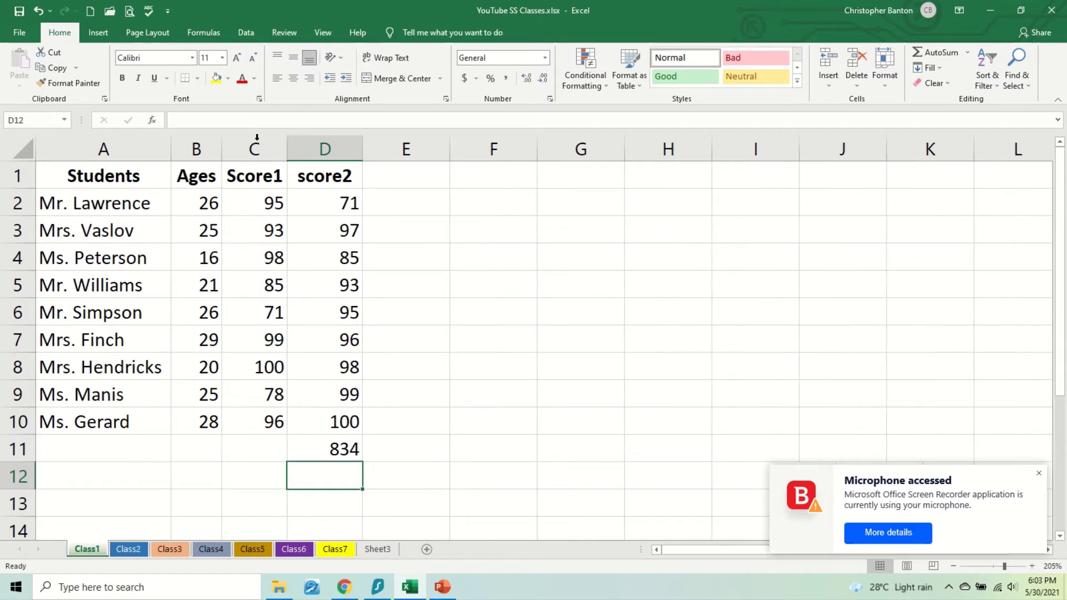
double_click(363, 148)
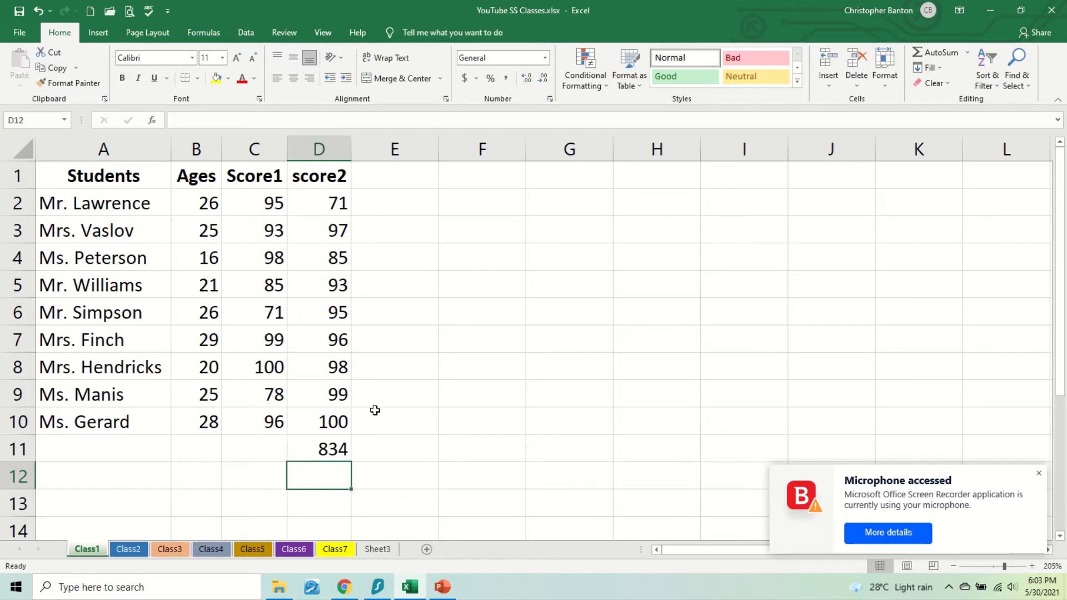
left_click(336, 447)
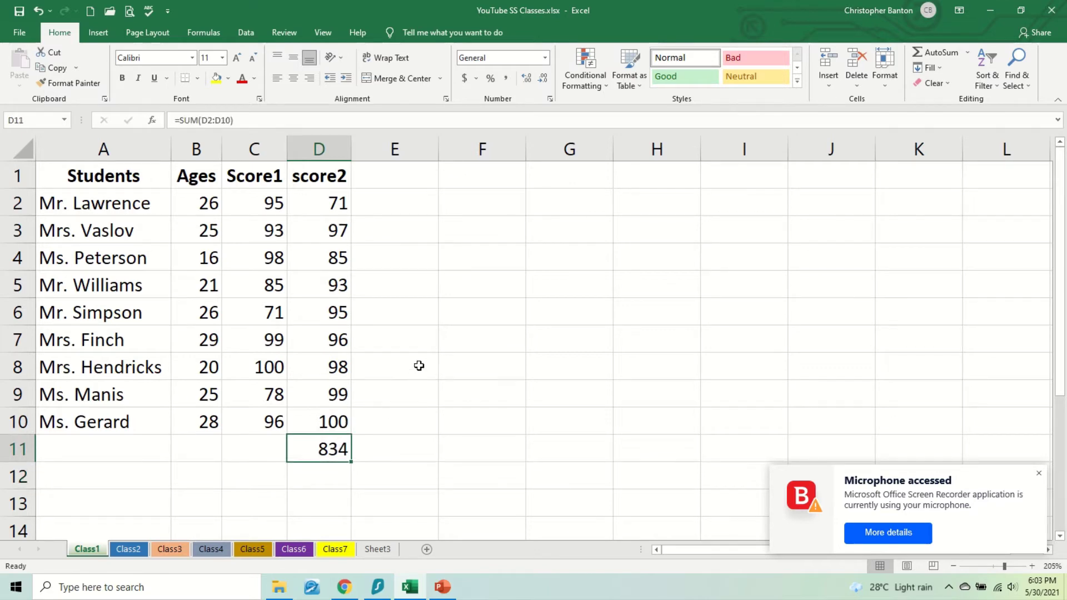
key("Delete")
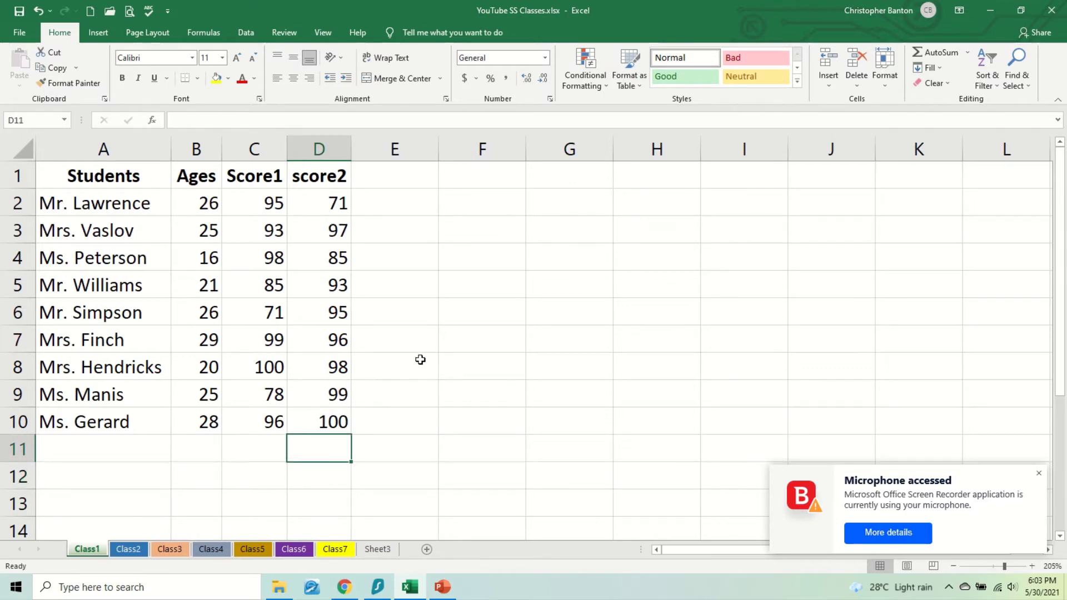
Step: Enter =SQRT(D10) in E10, showing 10, and review the formula
left_click(408, 426)
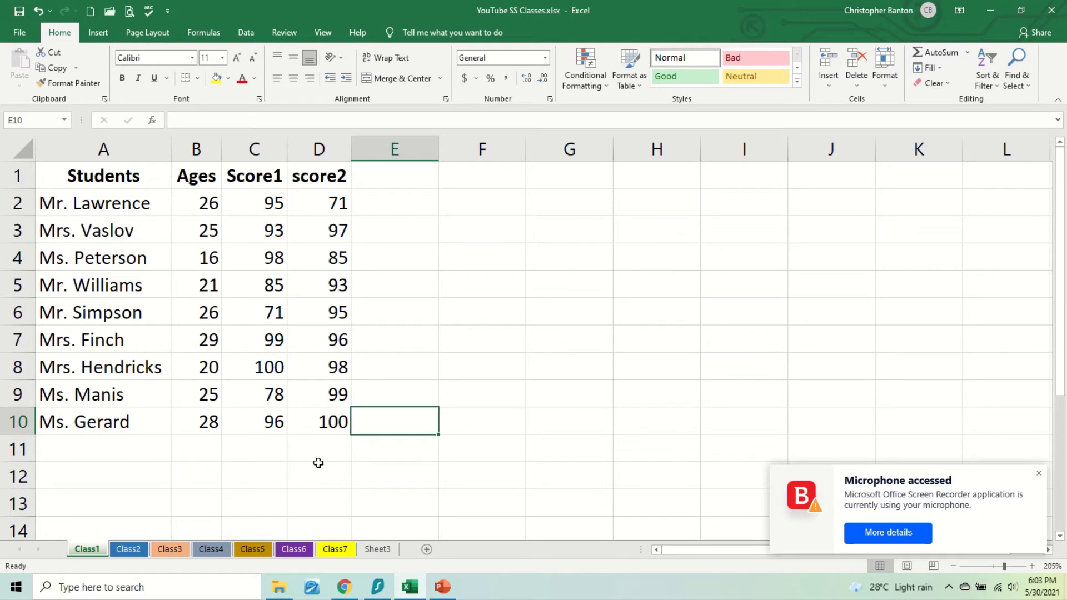
type("=sqrt(")
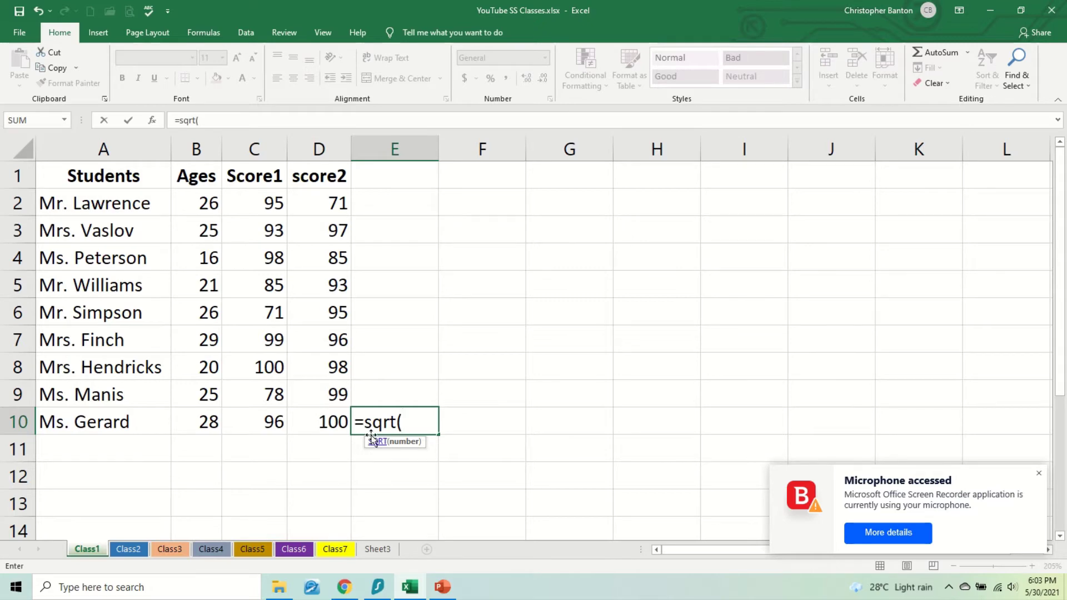
left_click(339, 422)
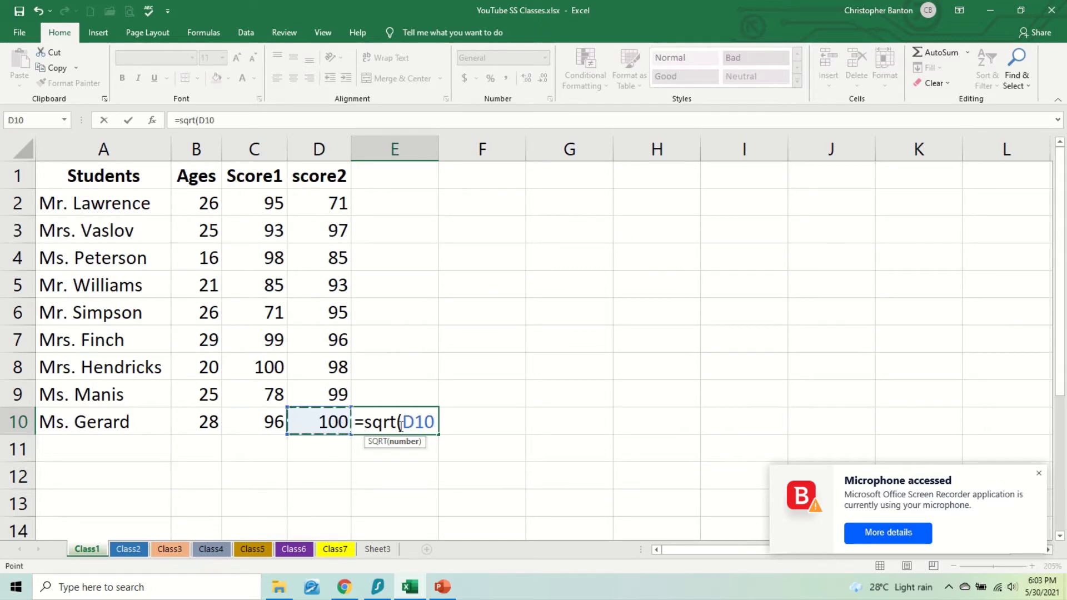
key("Return")
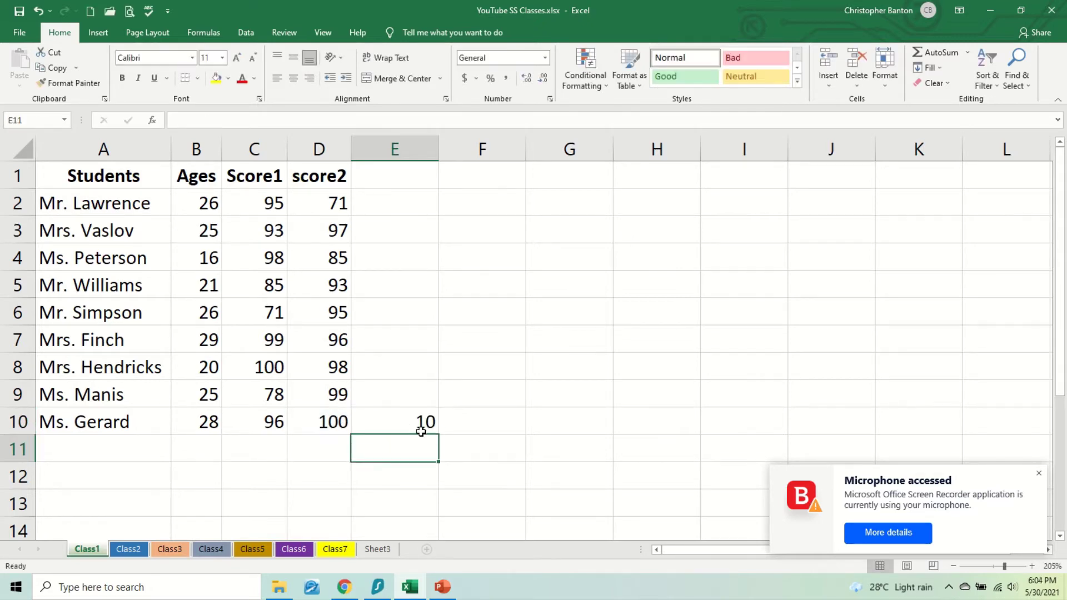
left_click(420, 430)
double_click(421, 429)
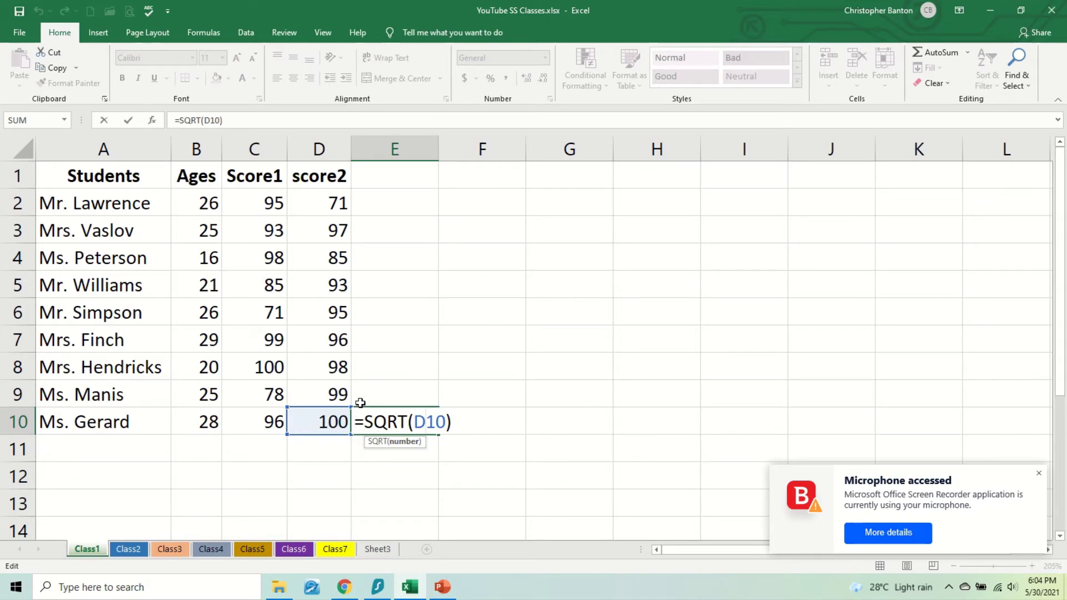
key("Return")
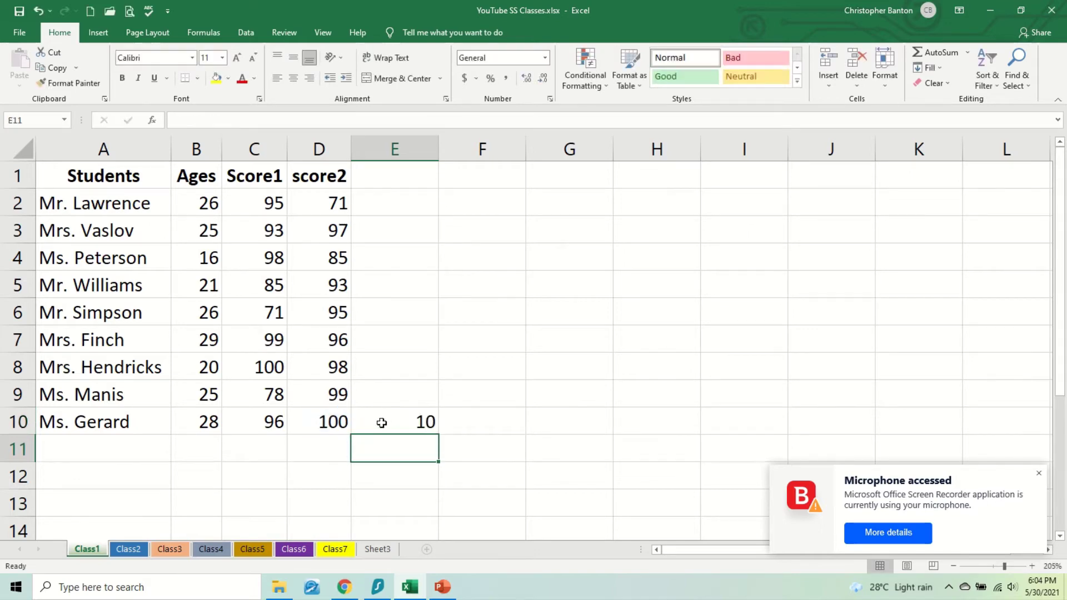
left_click(380, 424)
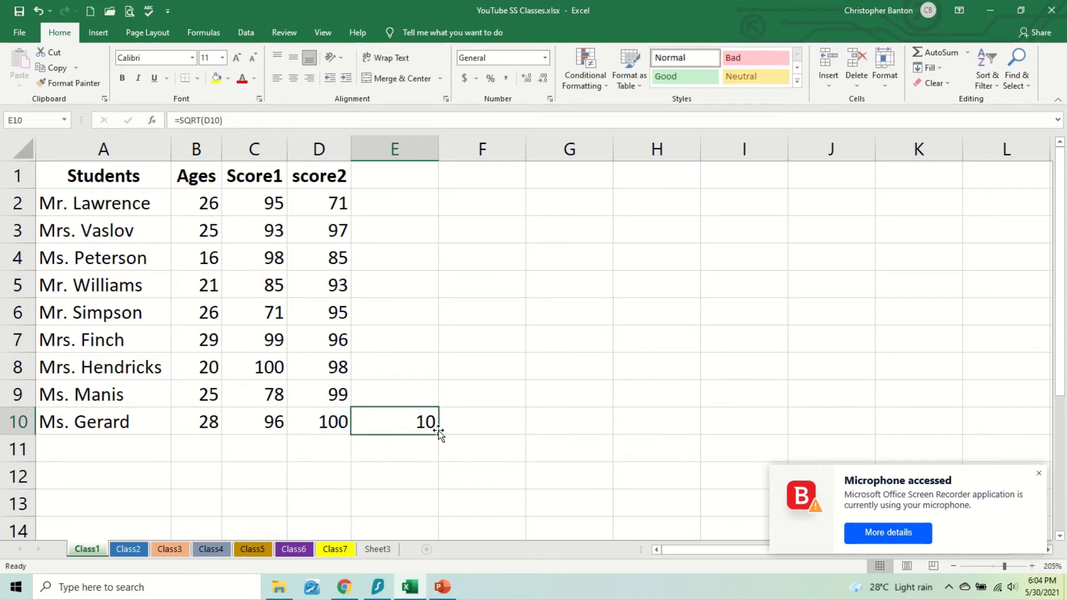
Step: Enter =POWER(E10,3) in F10, producing 1000
left_click(467, 429)
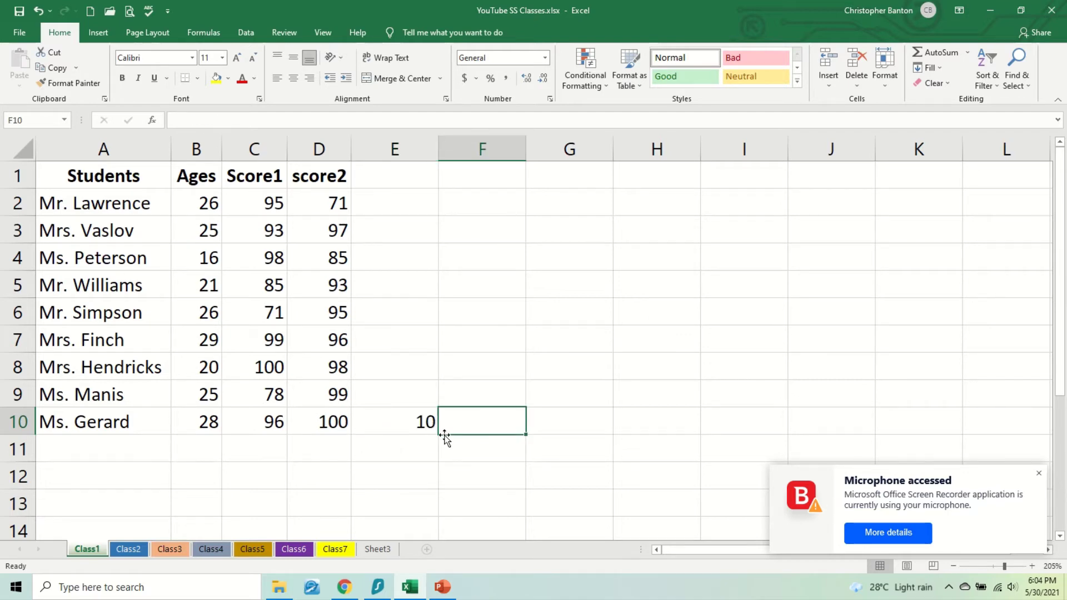
type("=po")
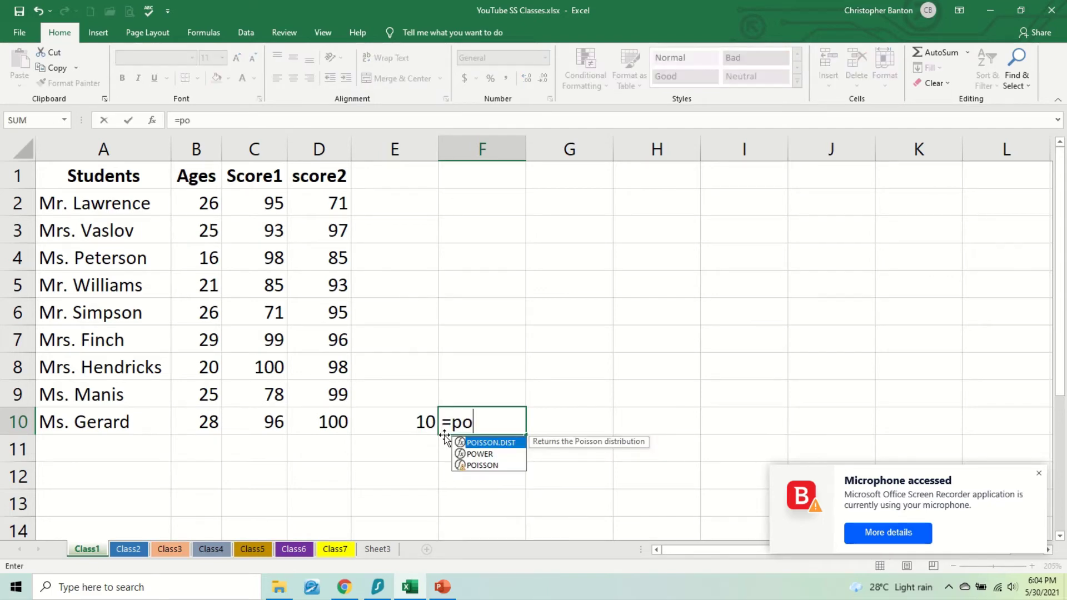
type("wer(")
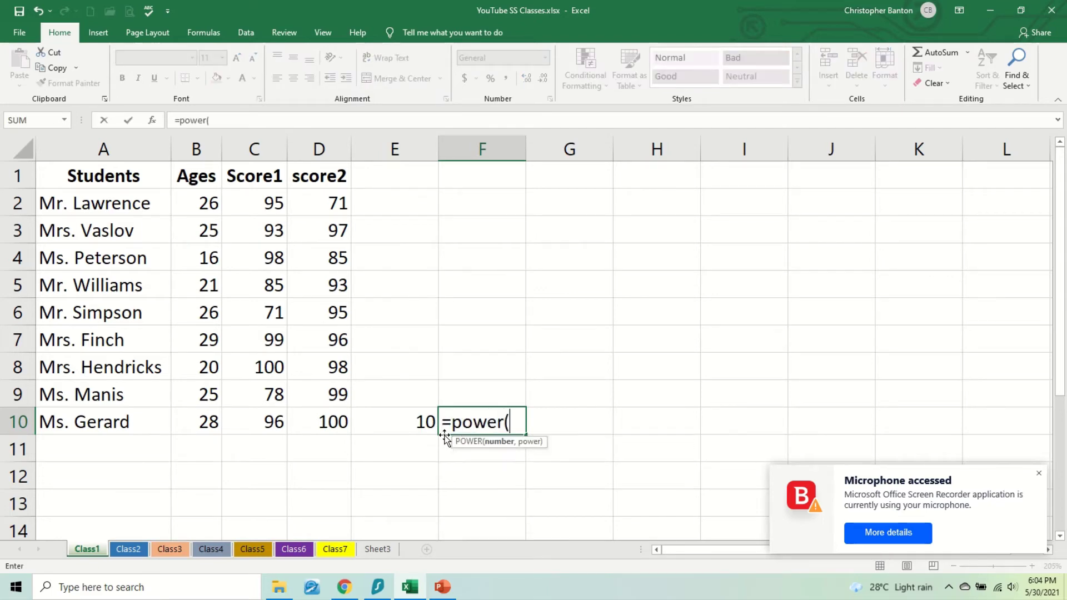
left_click(416, 422)
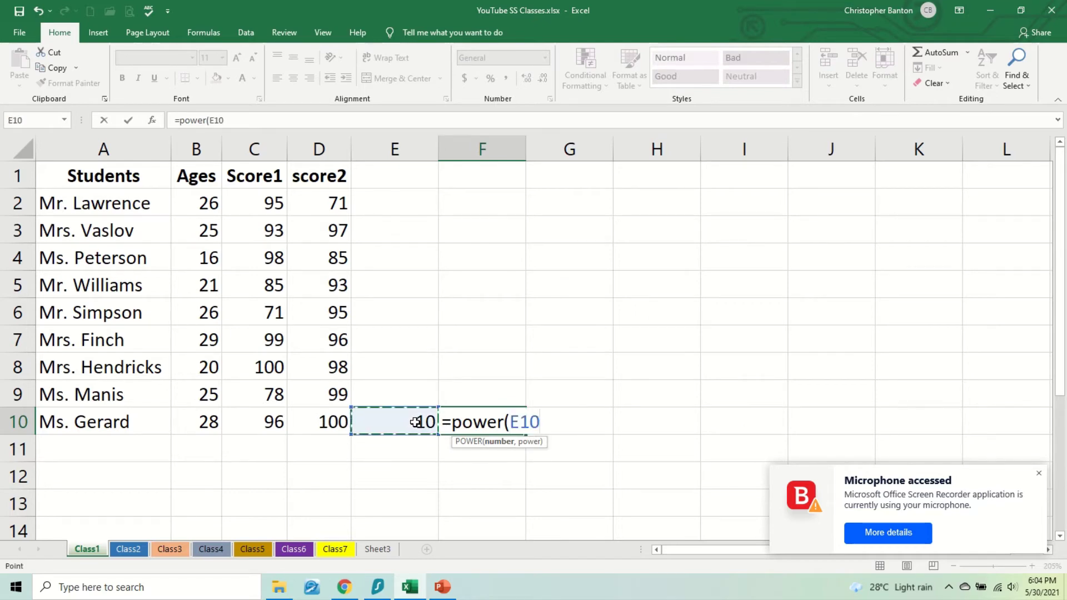
type(",")
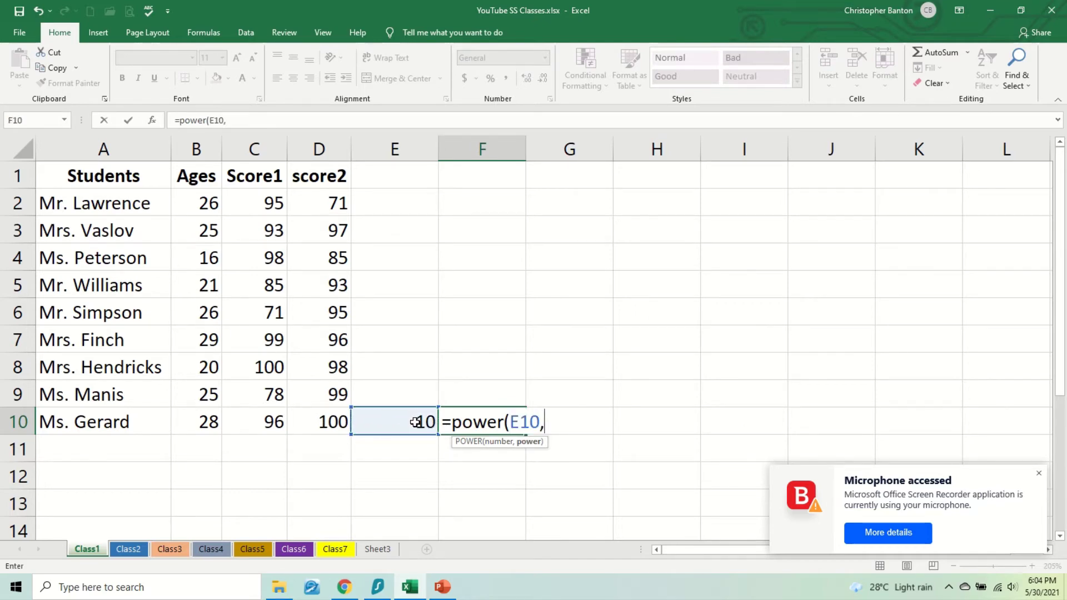
type("3)")
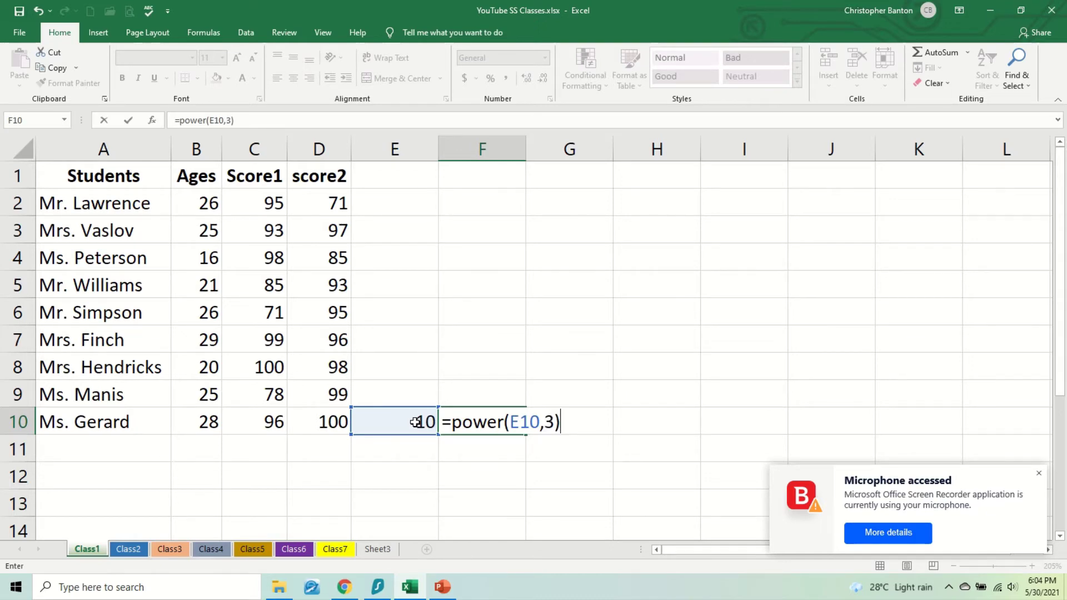
key("Return")
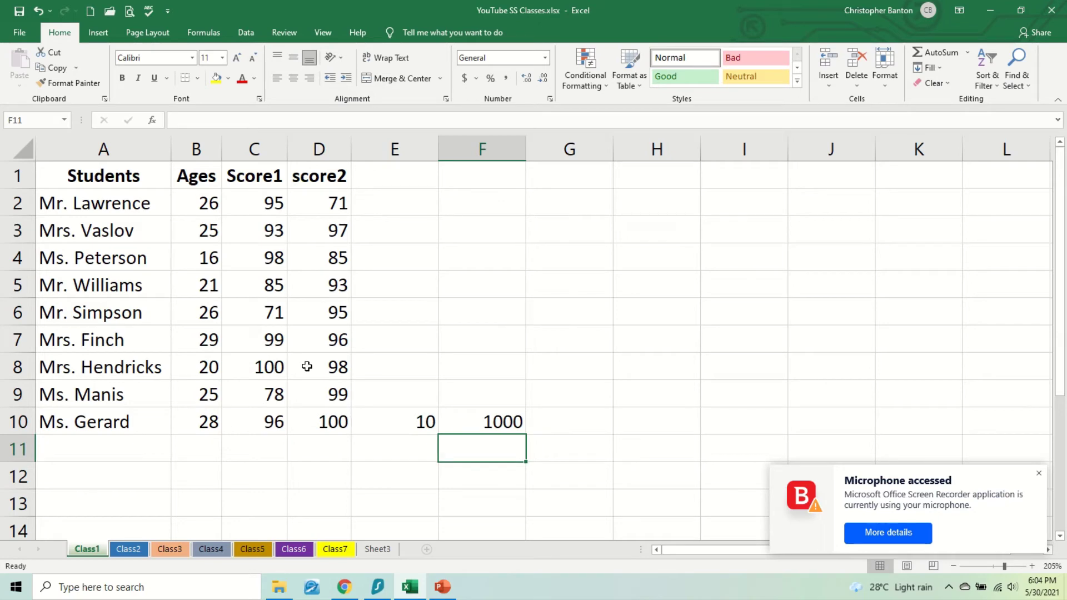
Step: Review the SQRT and POWER formulas, then delete E10:F10
left_click(413, 427)
double_click(412, 425)
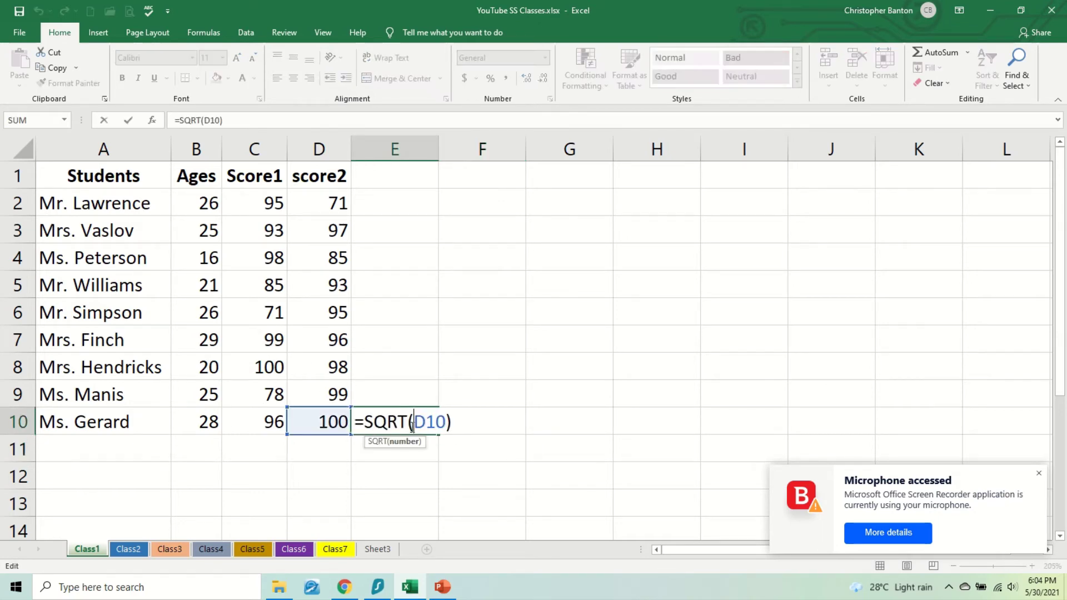
key("ctrl+Return")
double_click(495, 423)
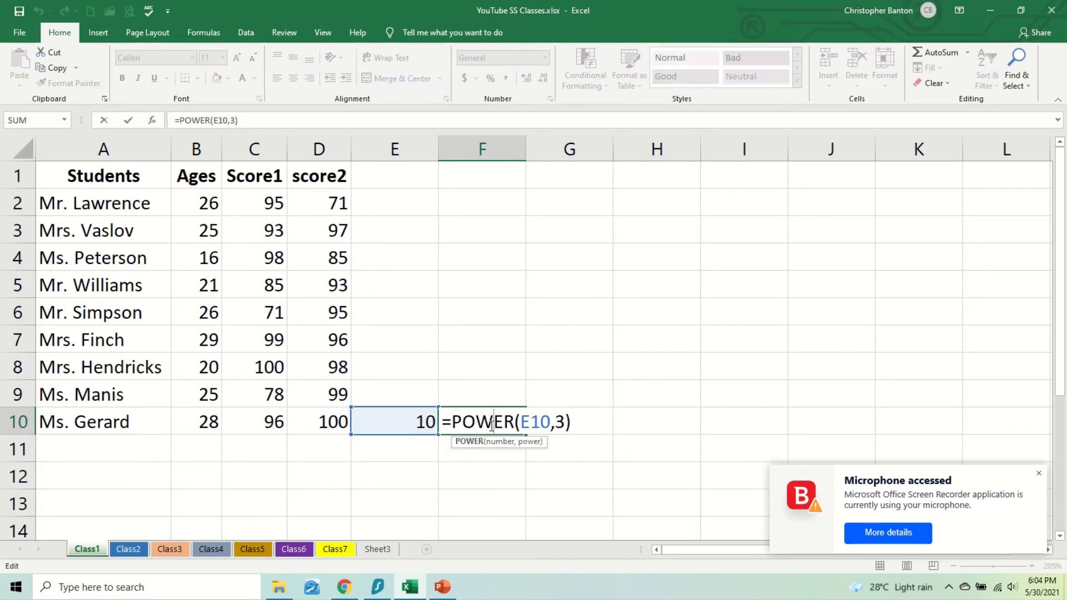
left_click(418, 481)
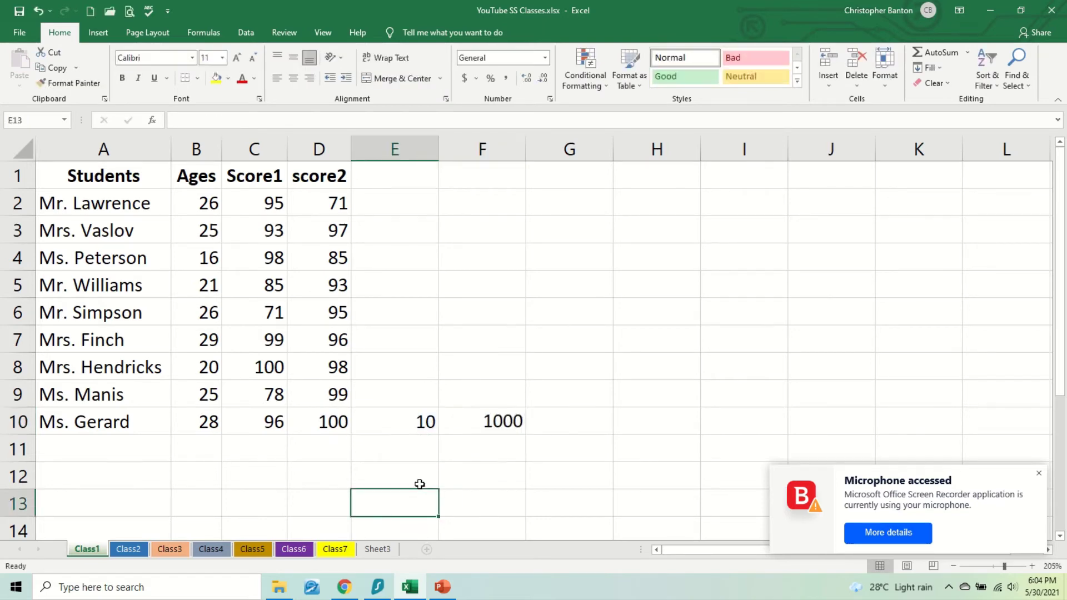
left_click(399, 414)
left_click_drag(399, 414, 476, 421)
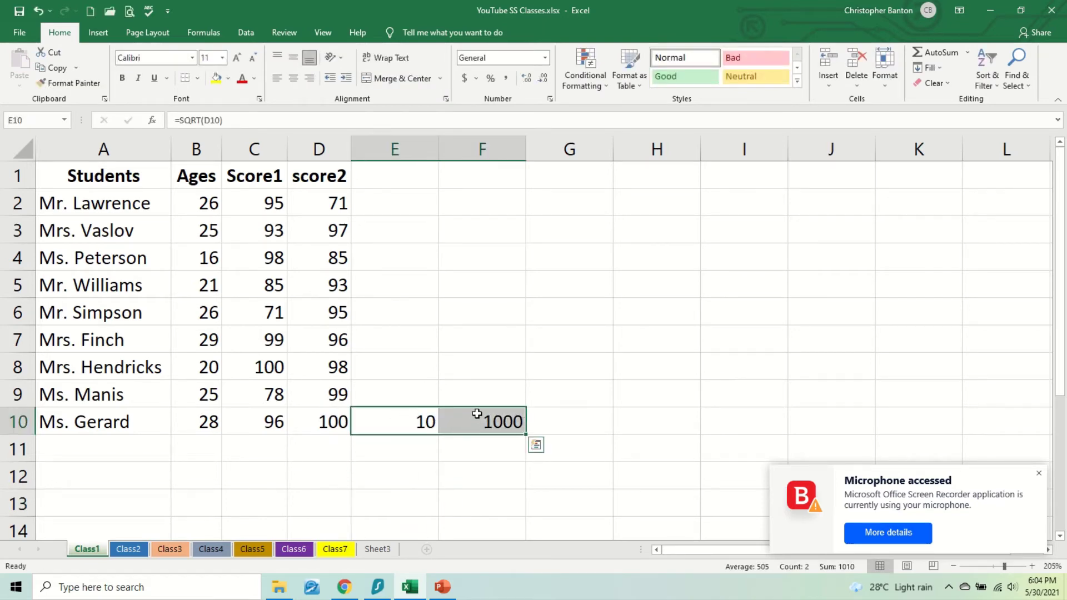
key("Delete")
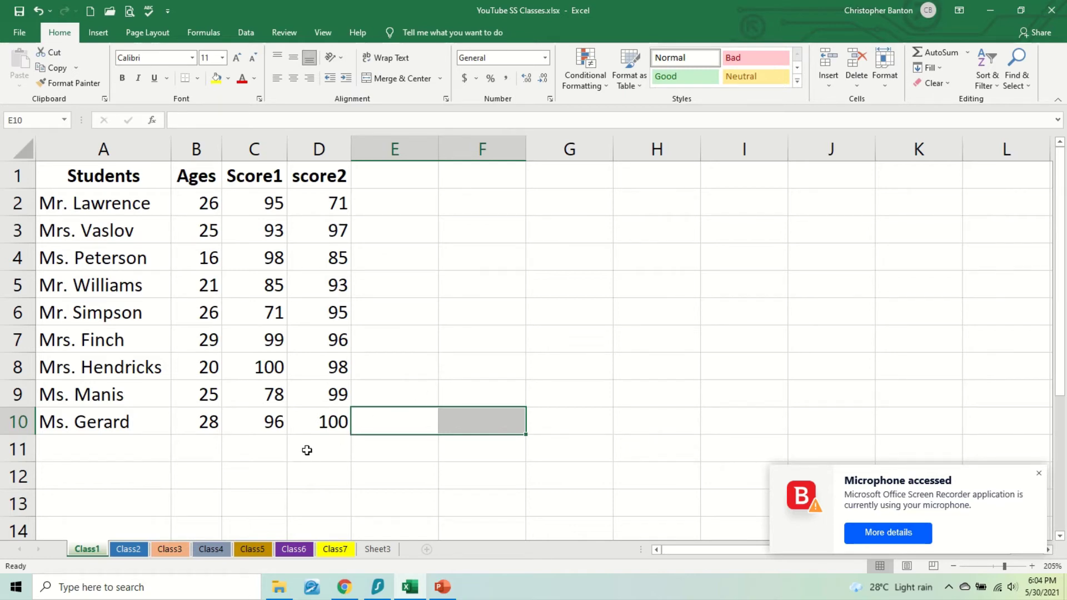
Step: Insert =AVERAGE(C2:C10) in C11 from the AutoSum Average option and review it
left_click(270, 453)
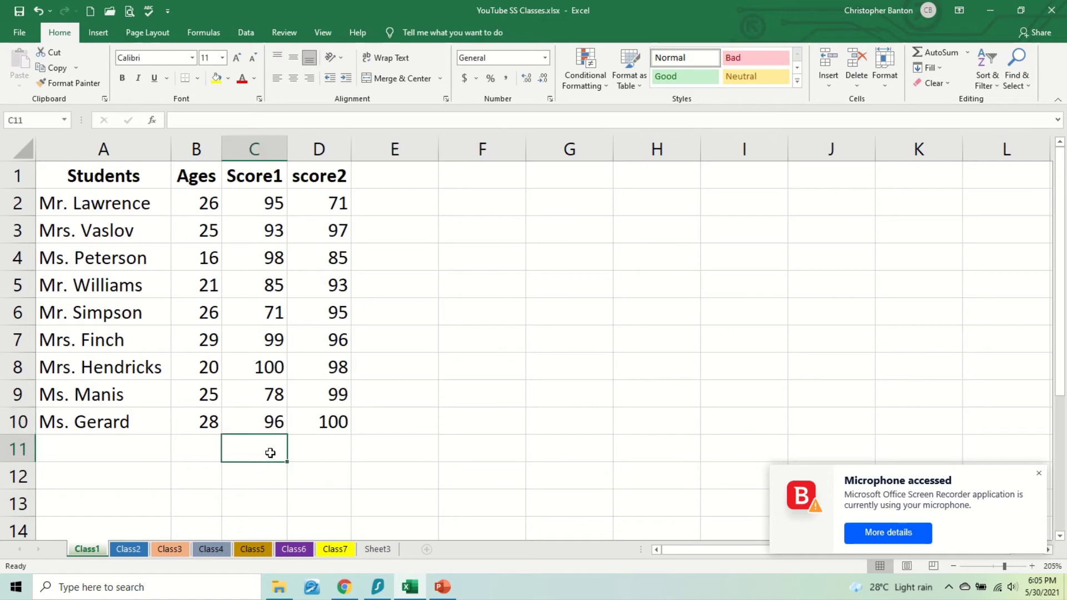
left_click(969, 52)
left_click(964, 83)
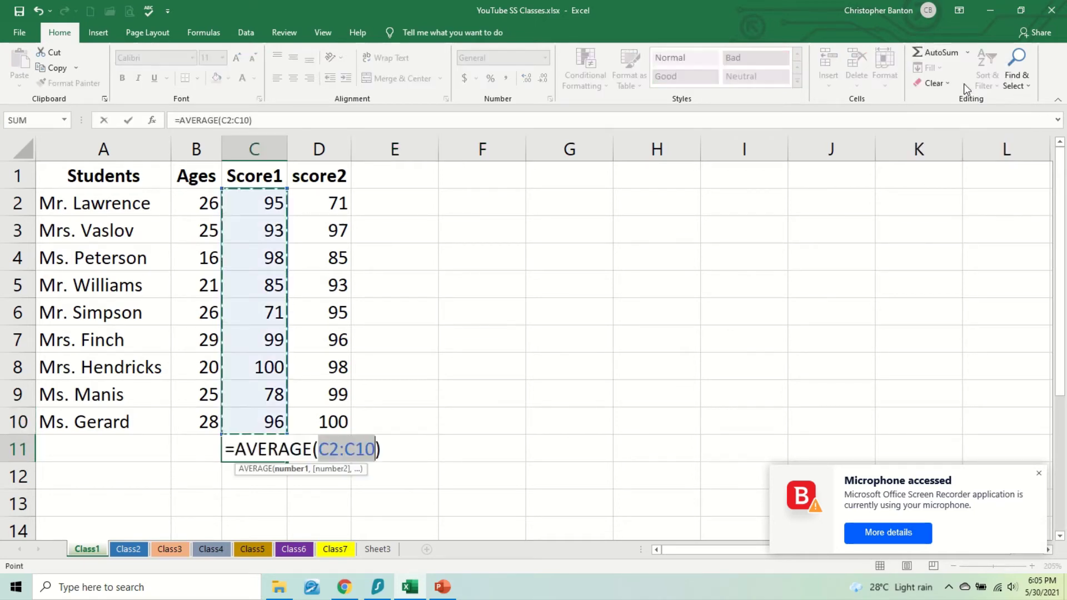
key("Return")
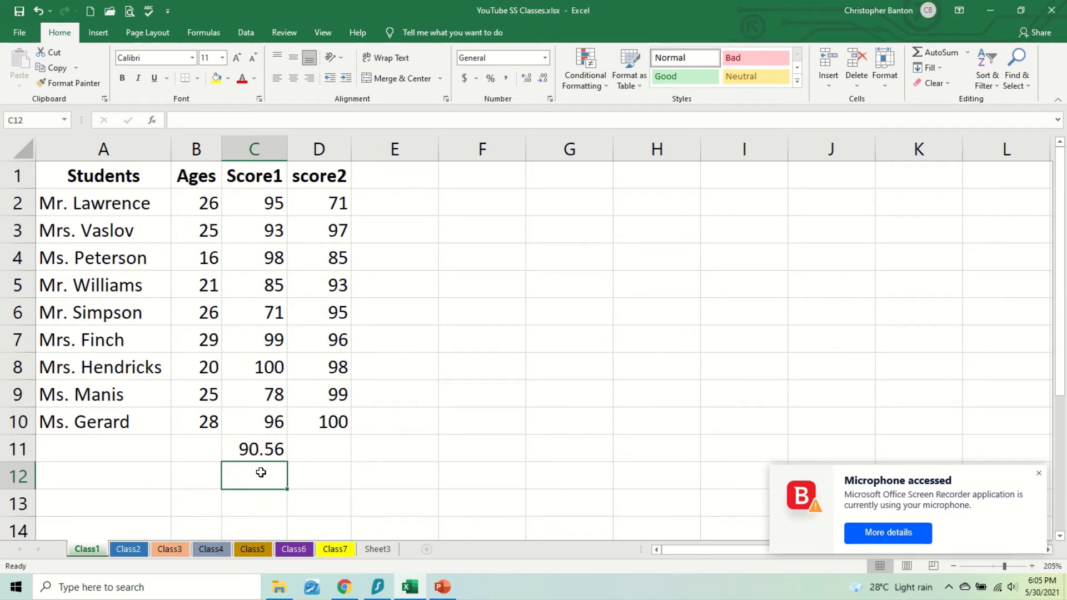
double_click(267, 449)
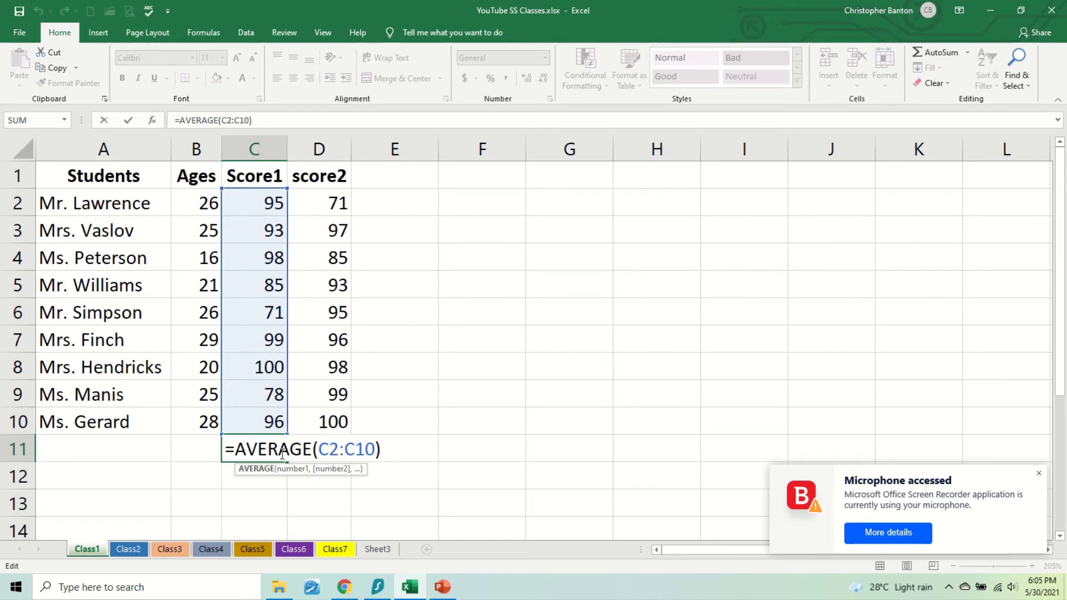
key("Return")
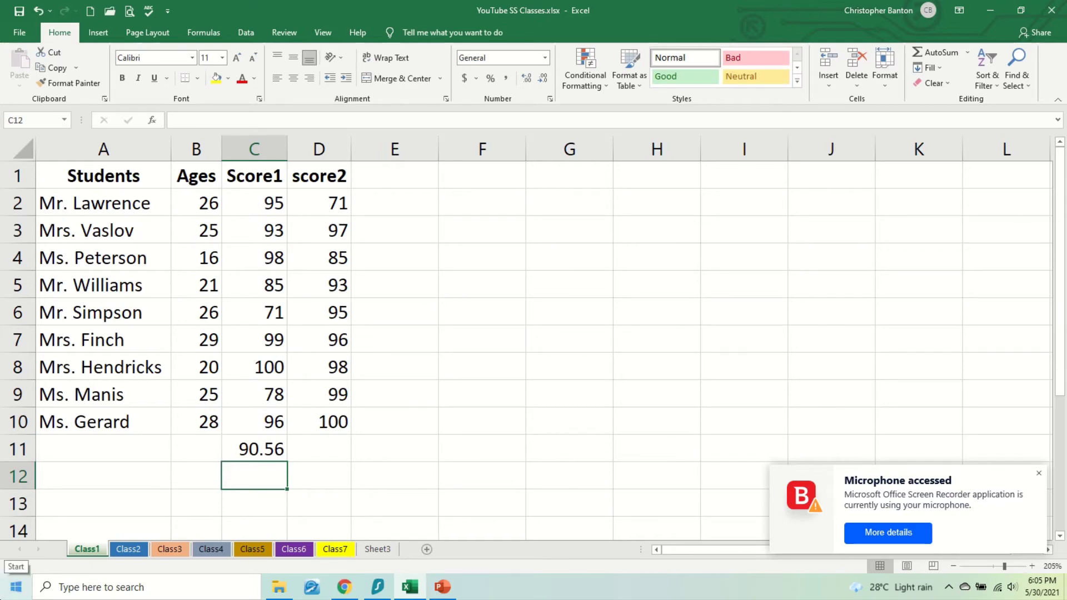
Step: Enter =SUM(C2:C10)/COUNT(C2:C10) in C12, which returns 90.56
type("=sum")
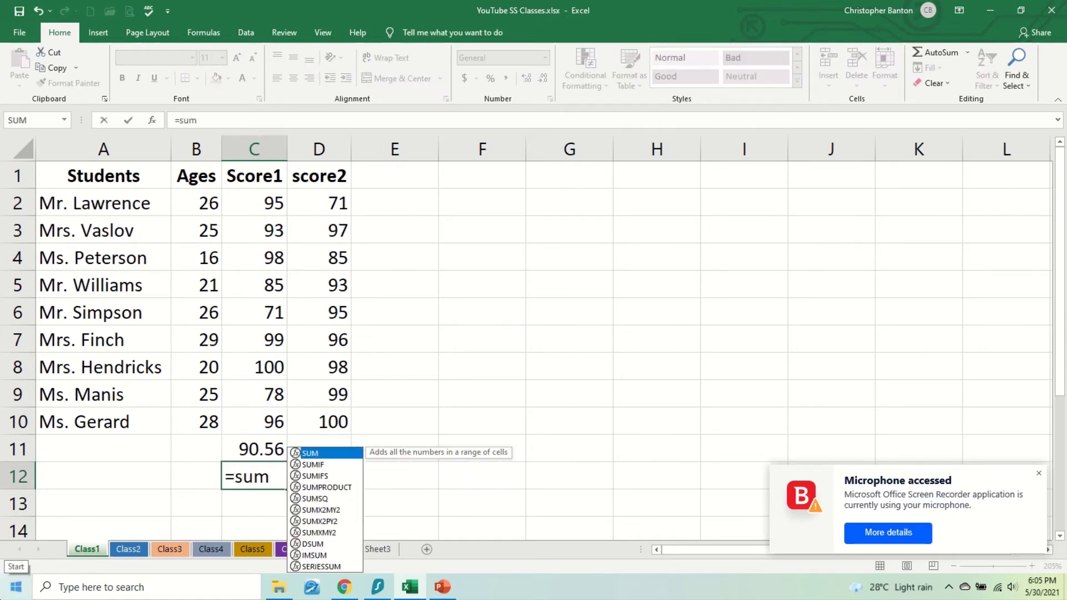
type("(c2")
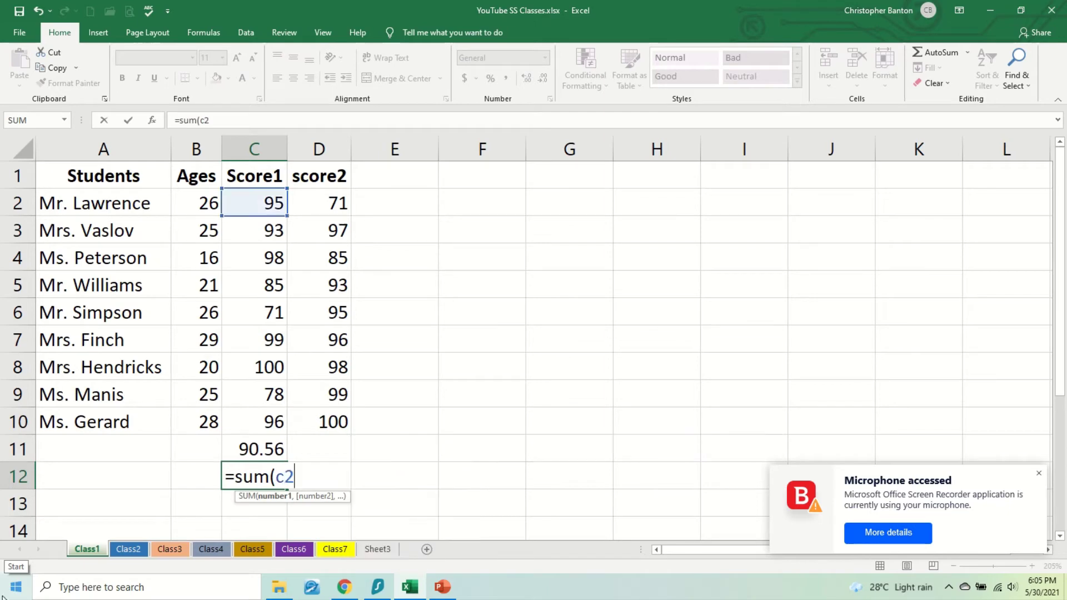
type(":c10")
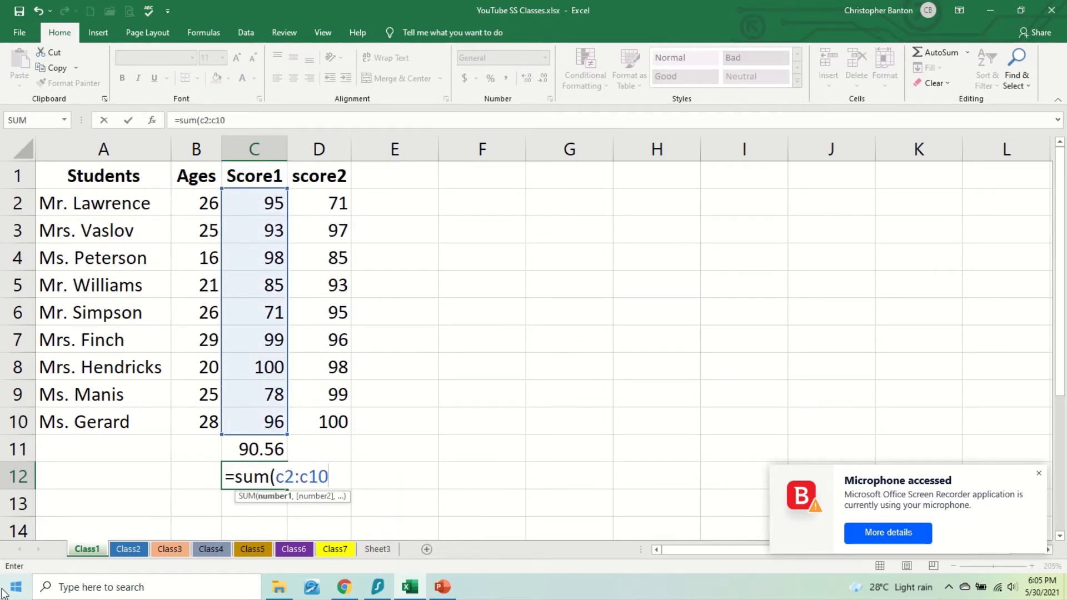
type(")")
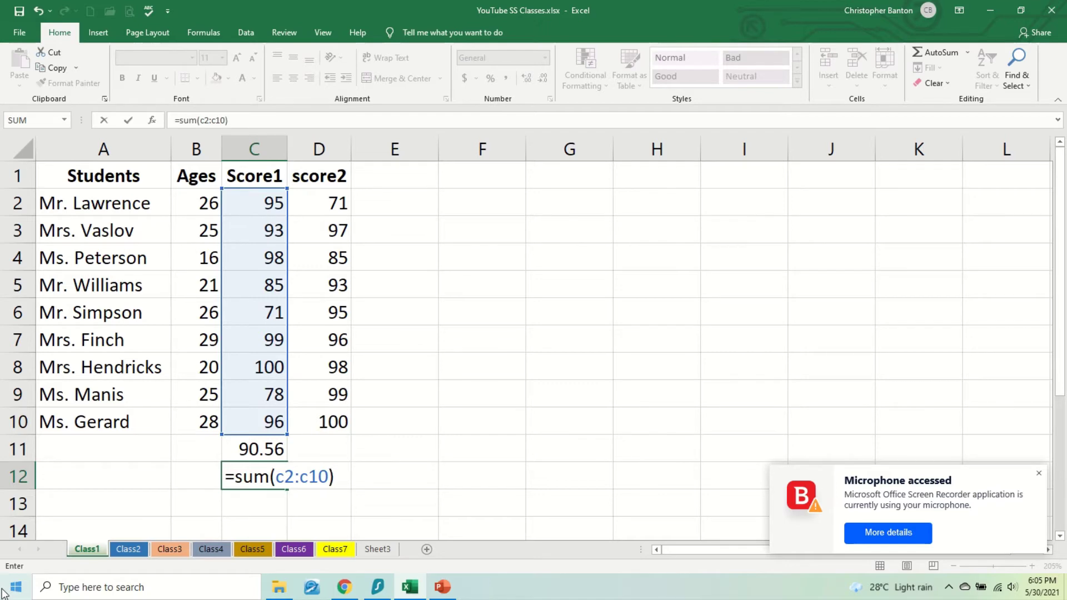
type("/count(")
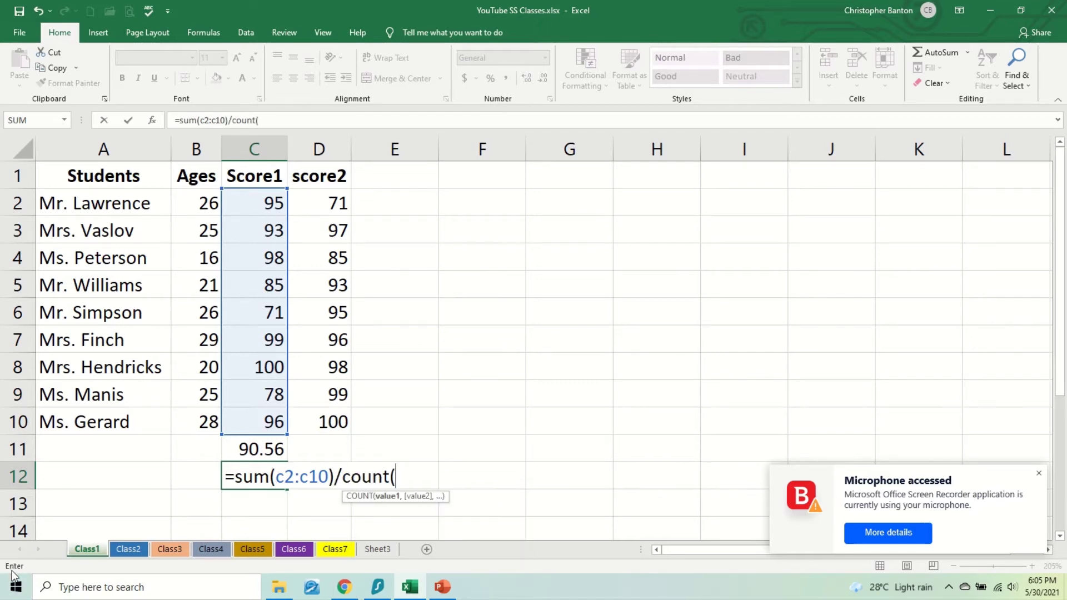
type("c2:c10")
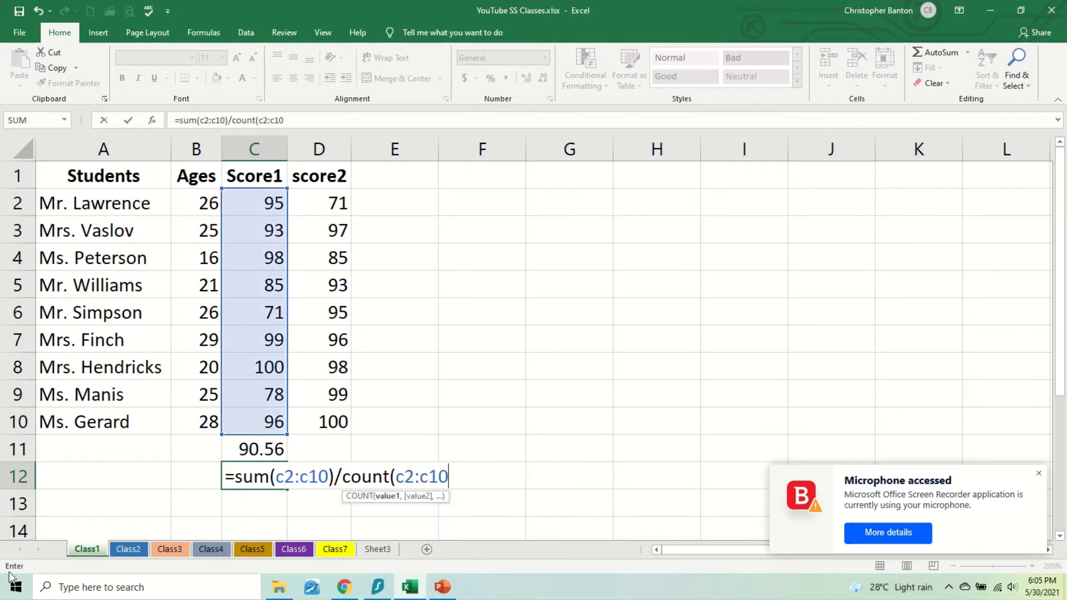
type(")")
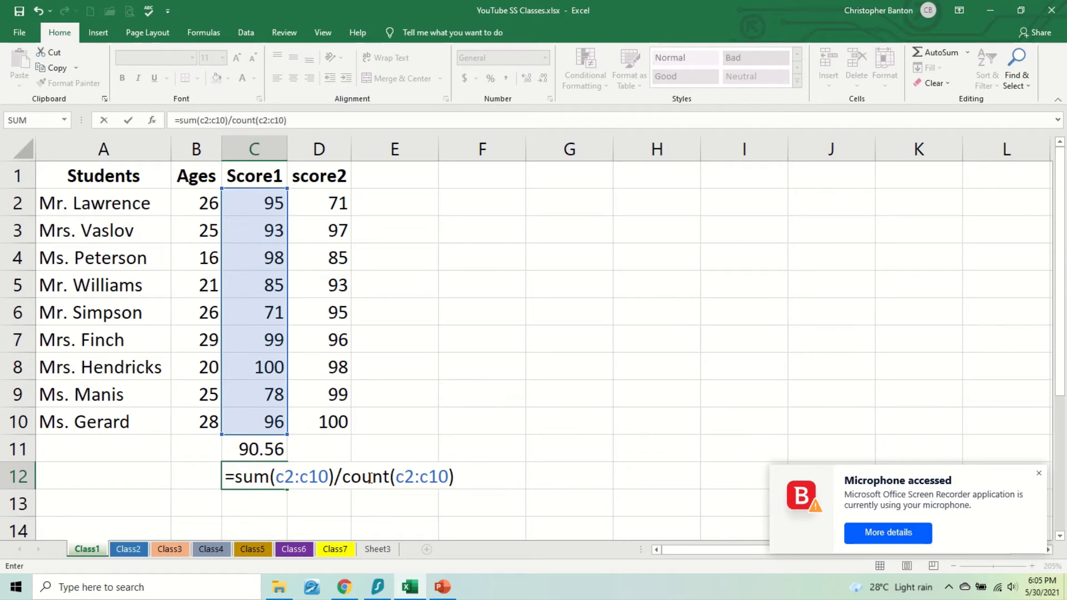
key("Return")
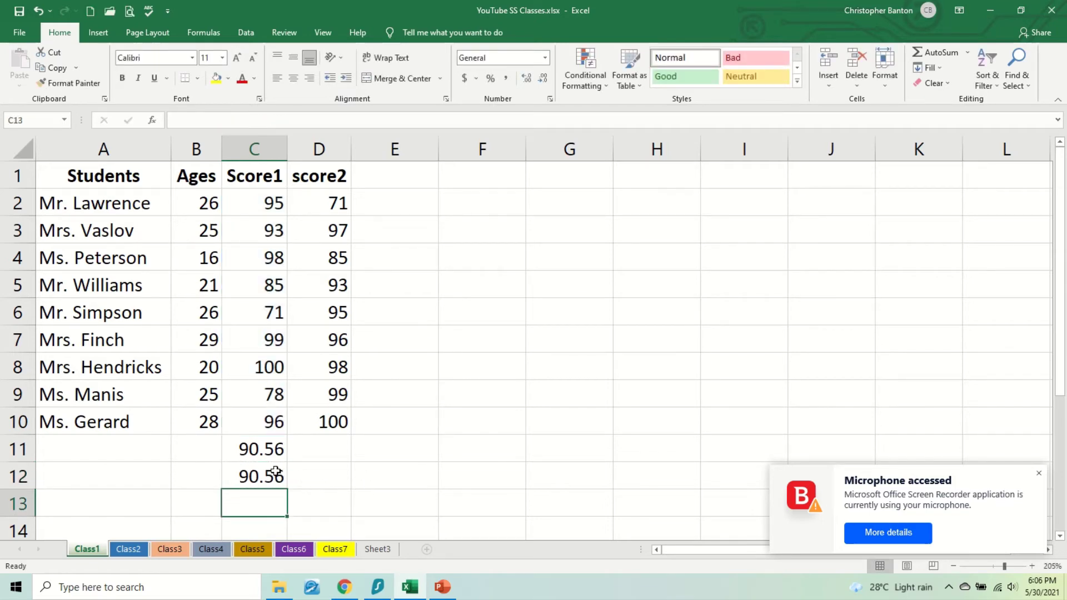
left_click(274, 478)
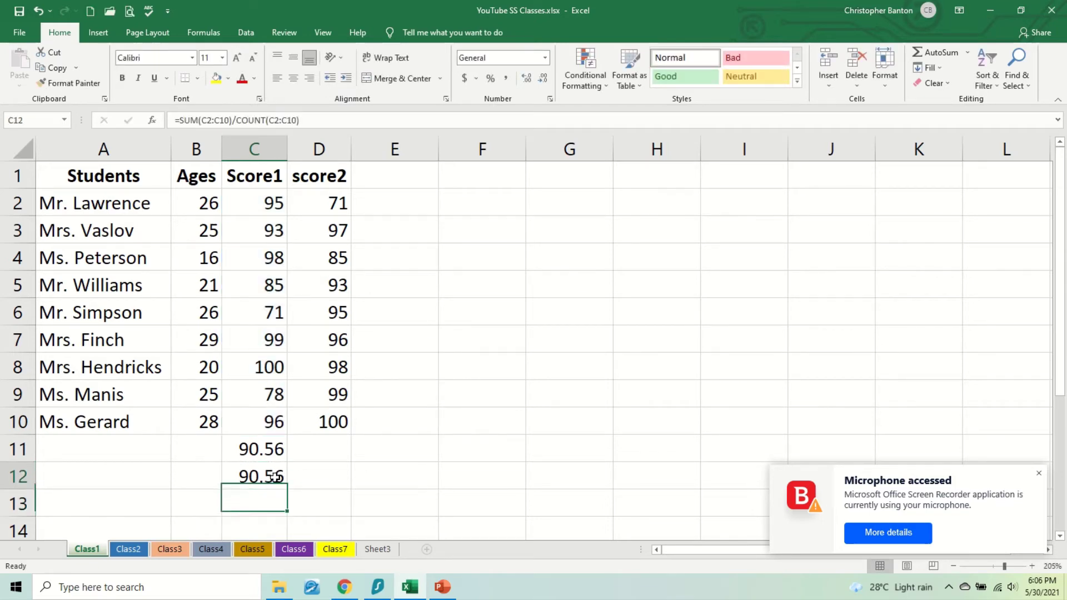
double_click(274, 478)
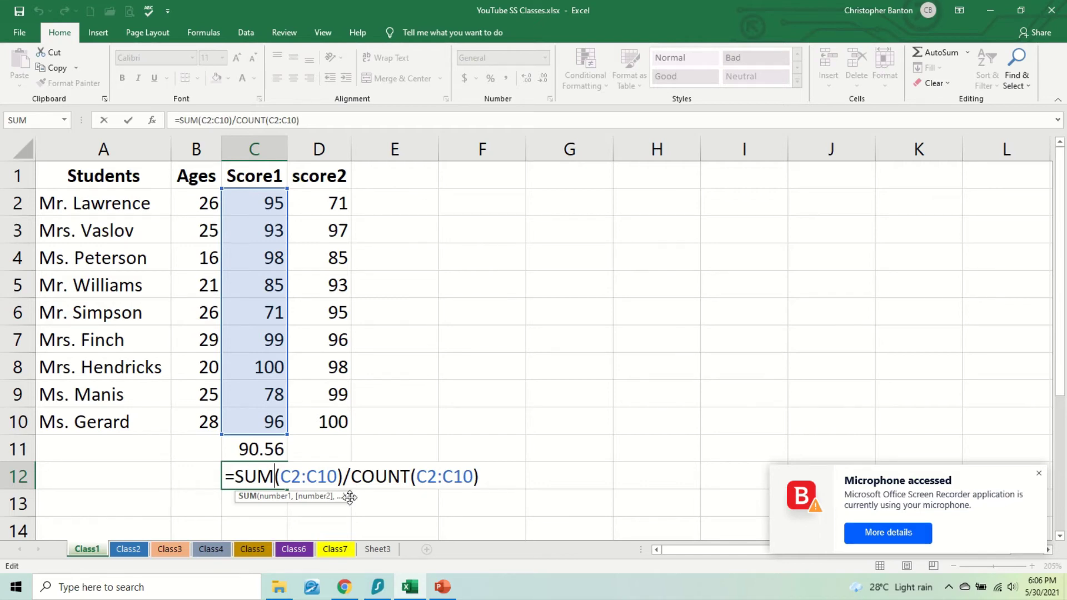
key("Return")
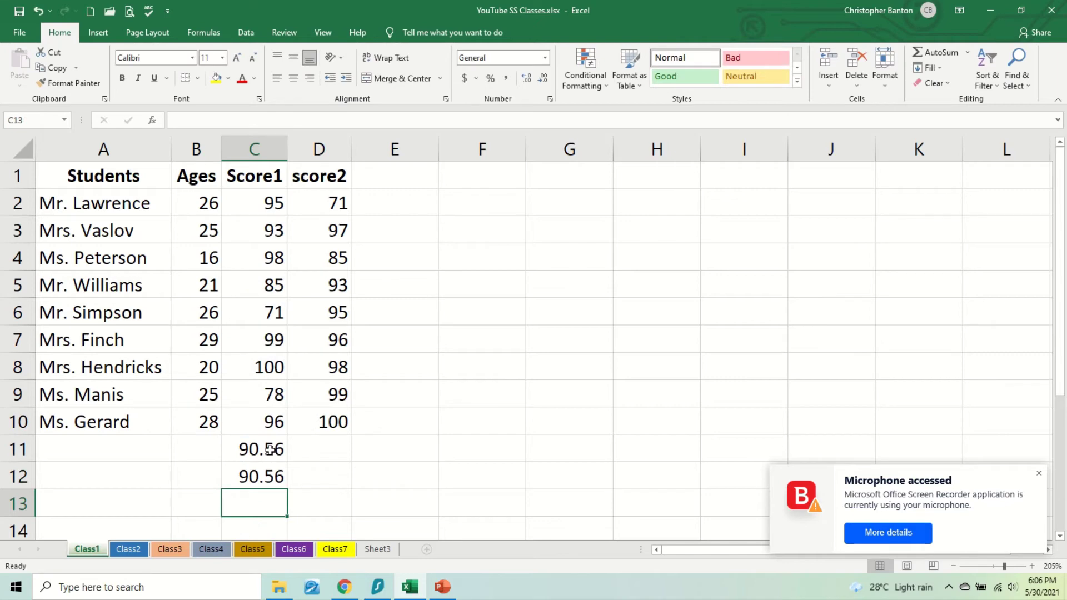
double_click(273, 449)
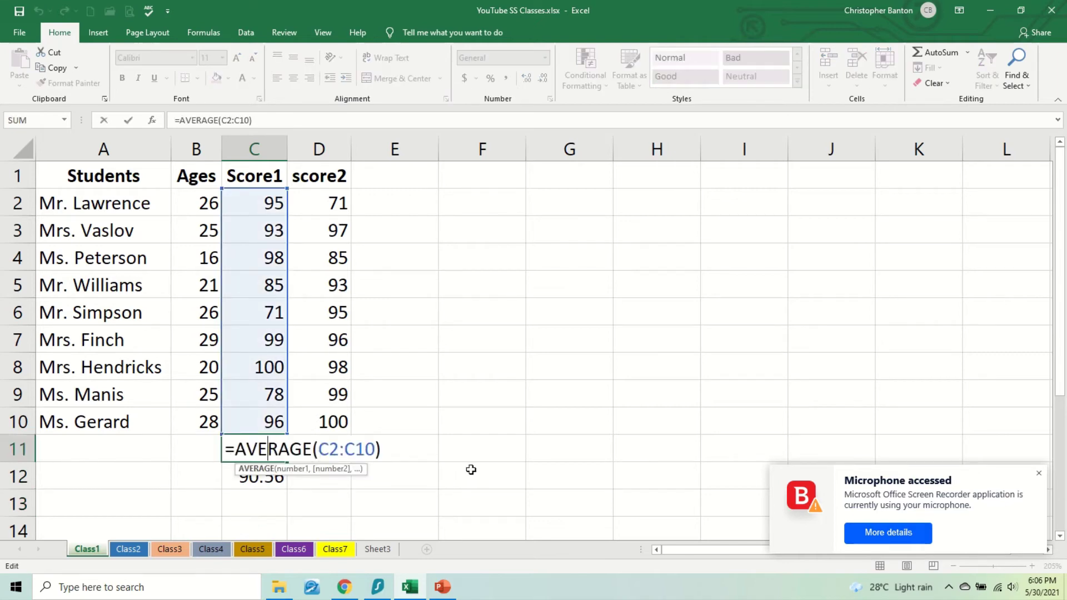
key("Return")
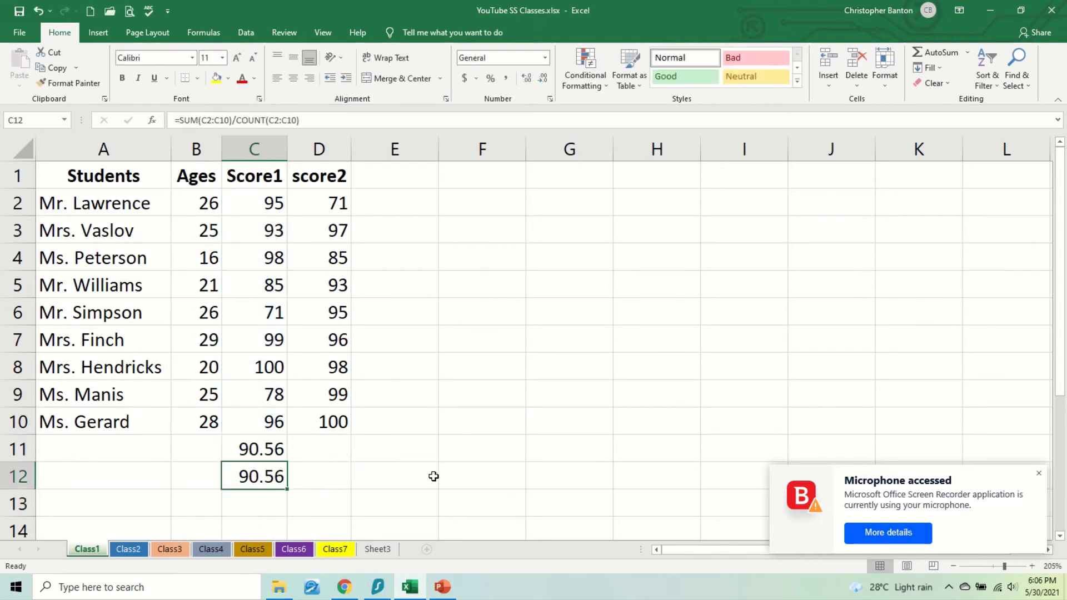
left_click_drag(276, 446, 273, 470)
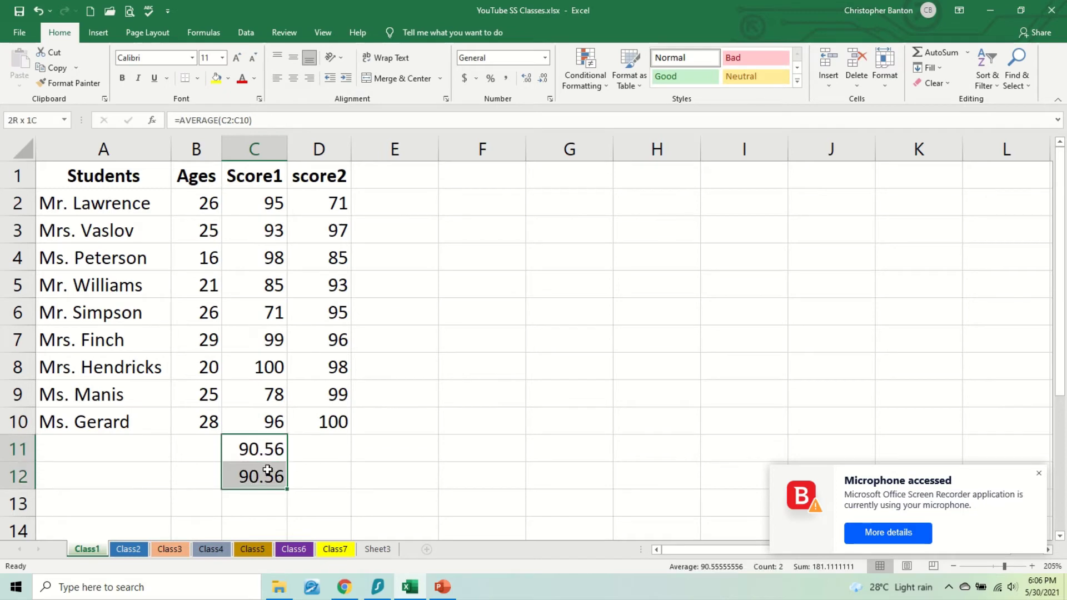
left_click(250, 505)
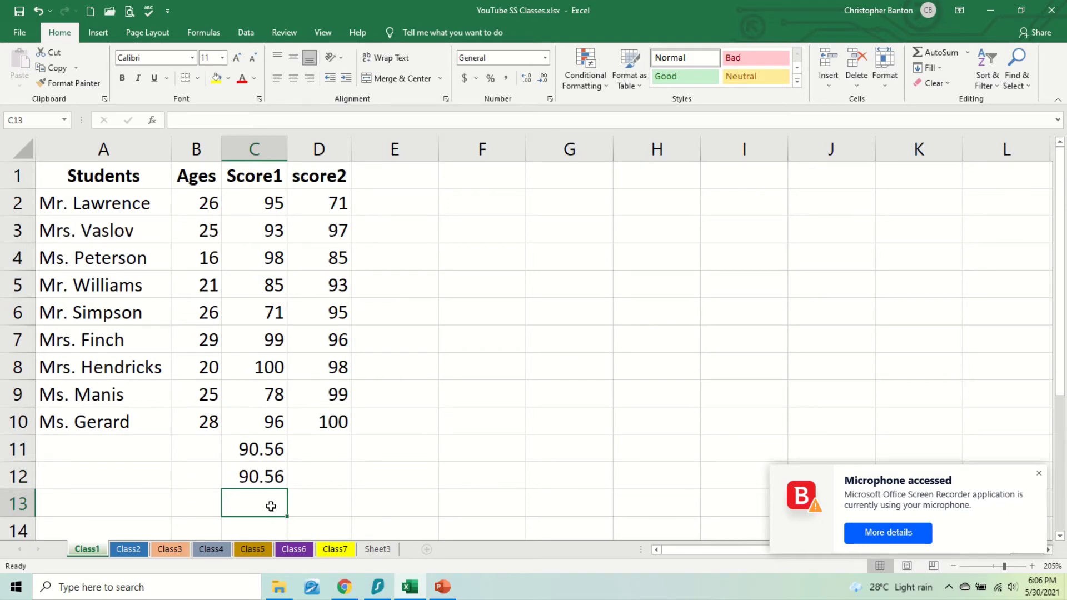
Step: Enter =c2+c3+…+c9+c10/9 in C13, correcting typos along the way; it returns 729.7
double_click(274, 507)
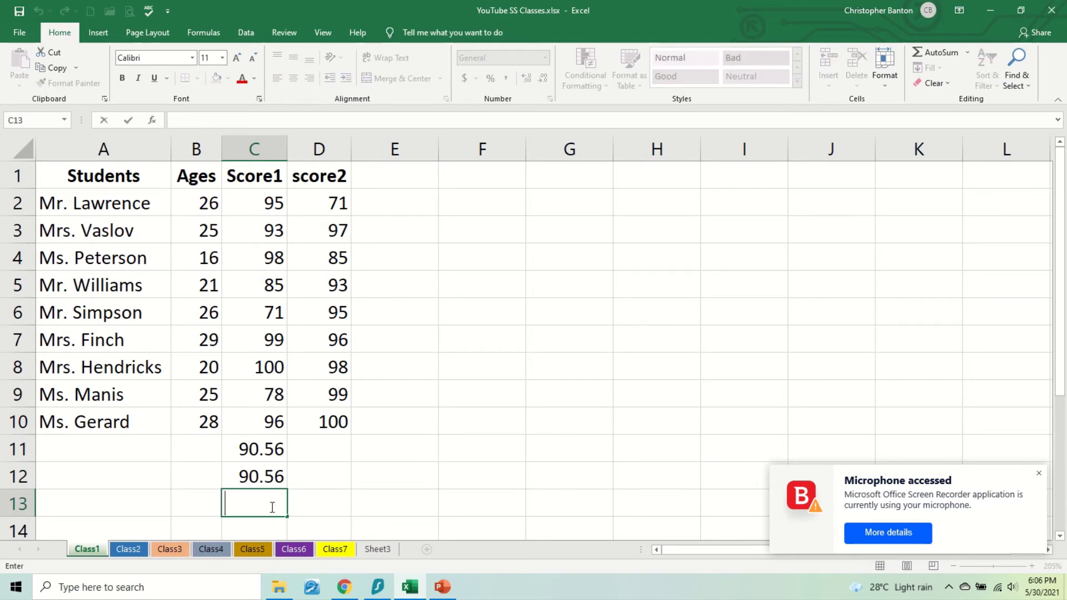
type("=")
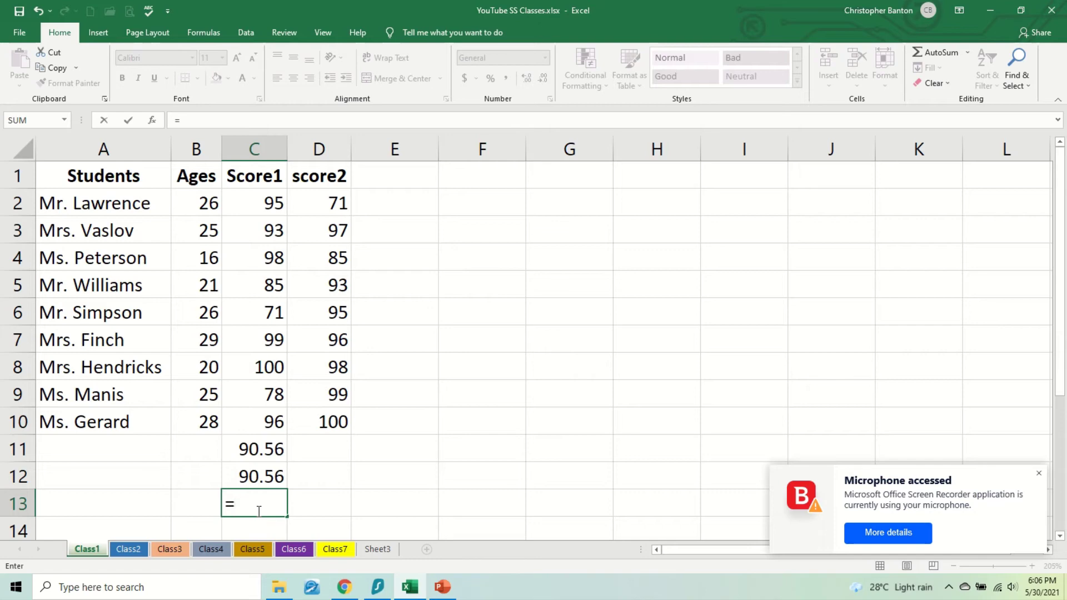
type("c2")
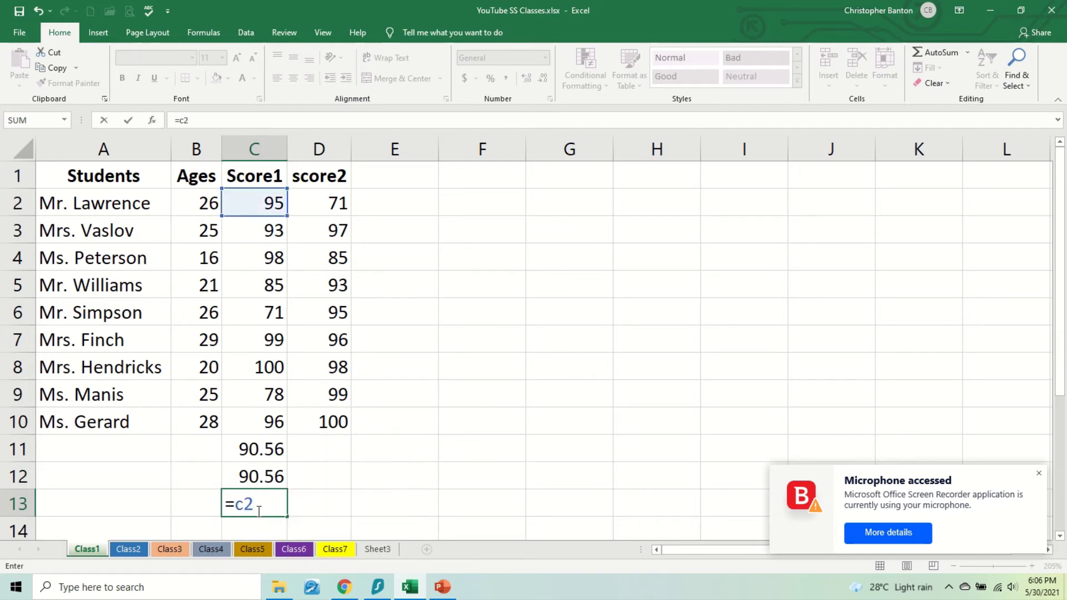
type("+c3+")
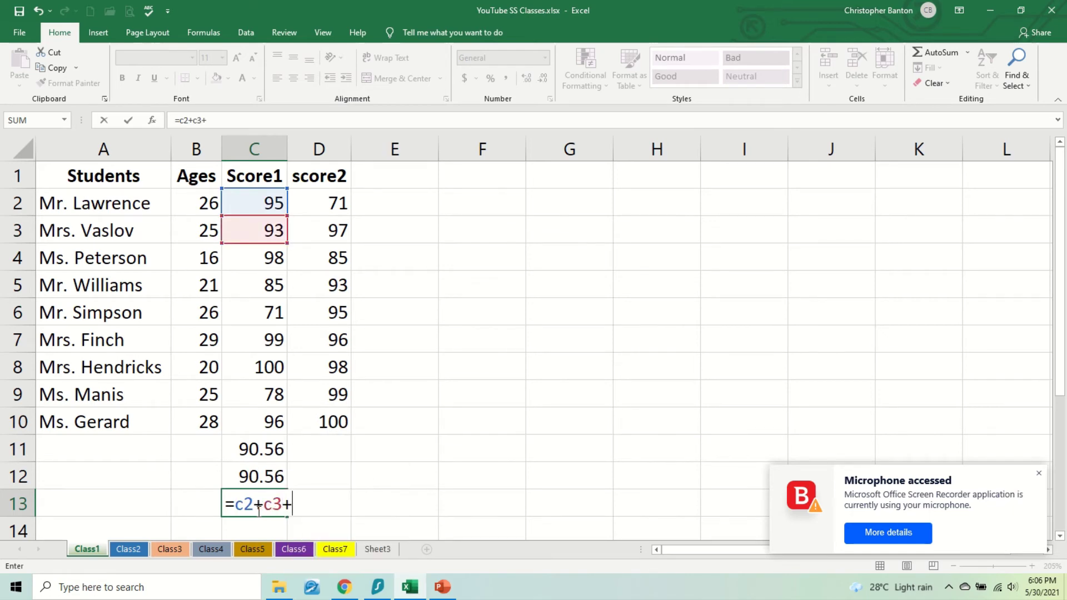
type("c4+c5+c6")
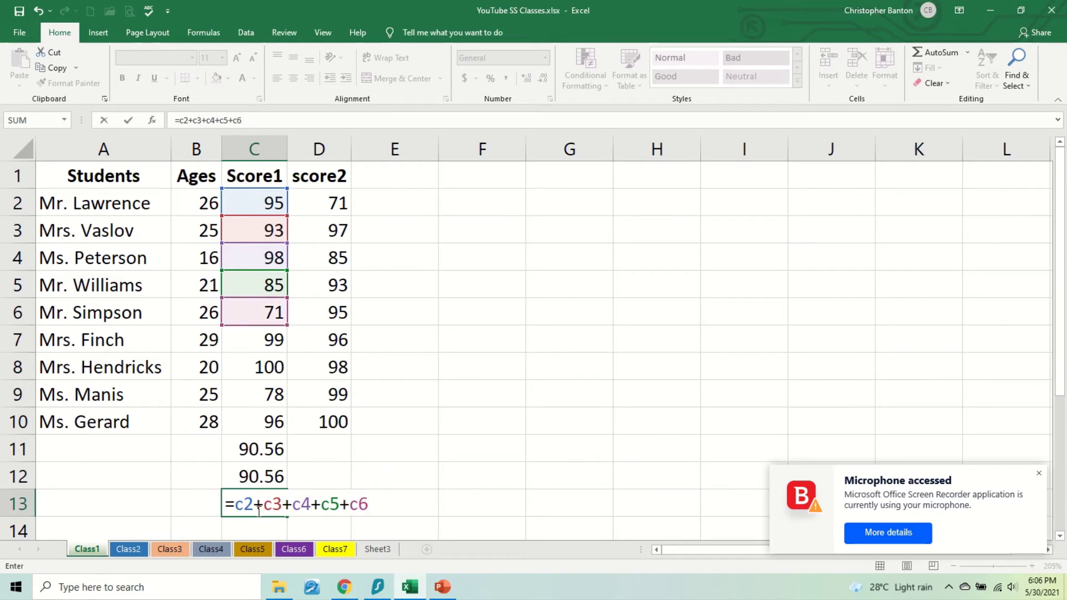
type("+c6")
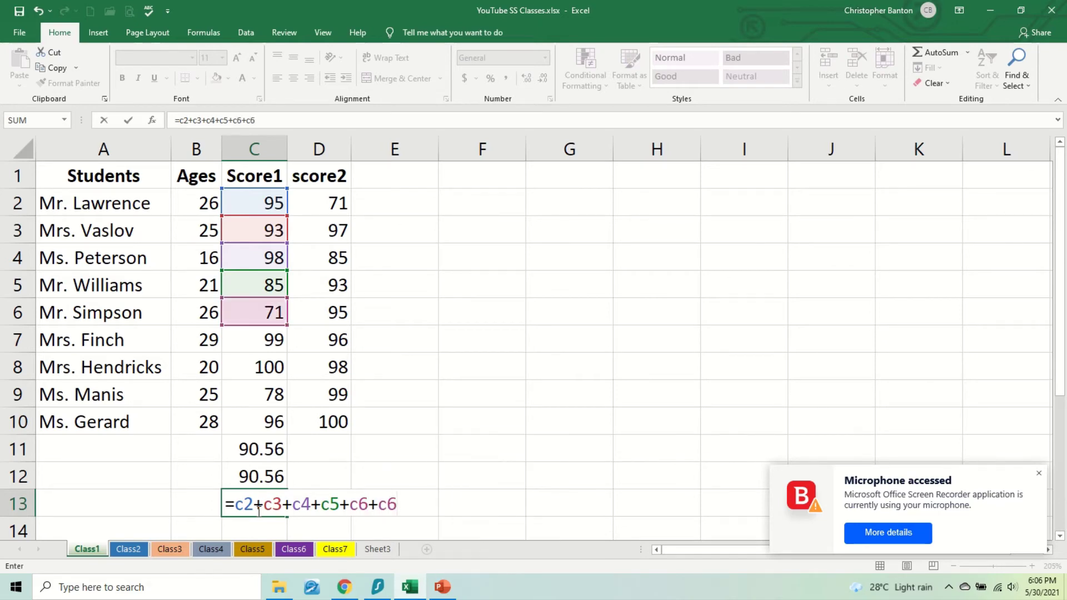
key("BackSpace")
type("7+c8c")
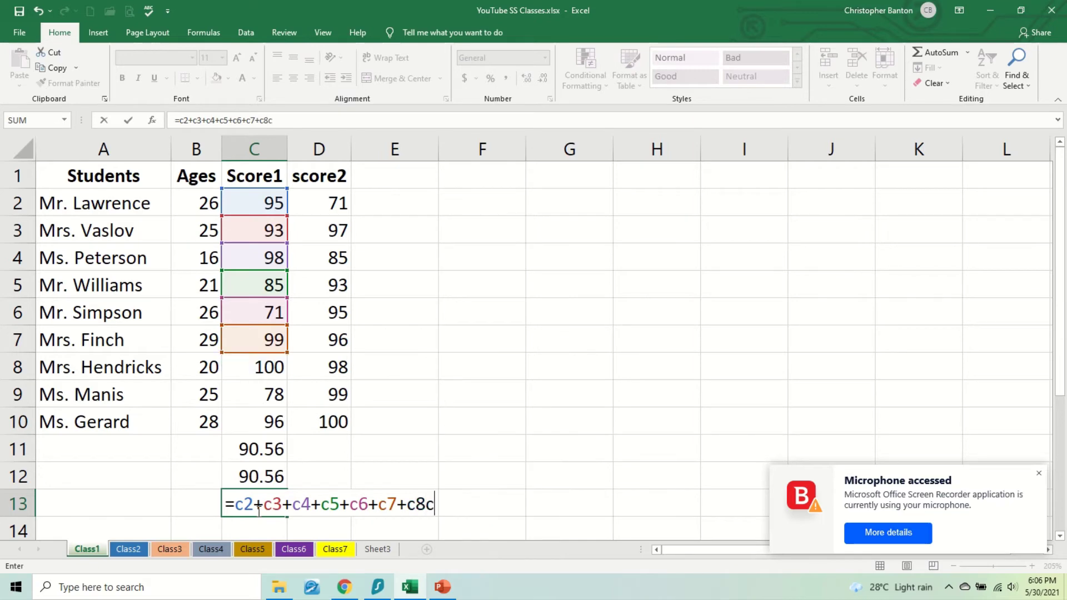
key("BackSpace")
type("+c9+c10")
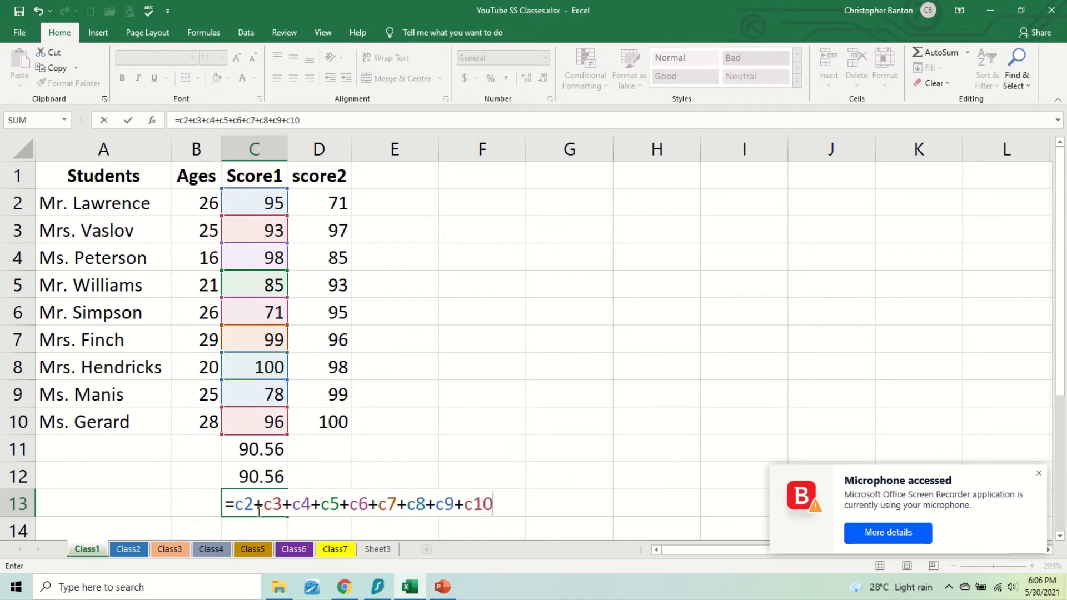
type("/9")
key("Return")
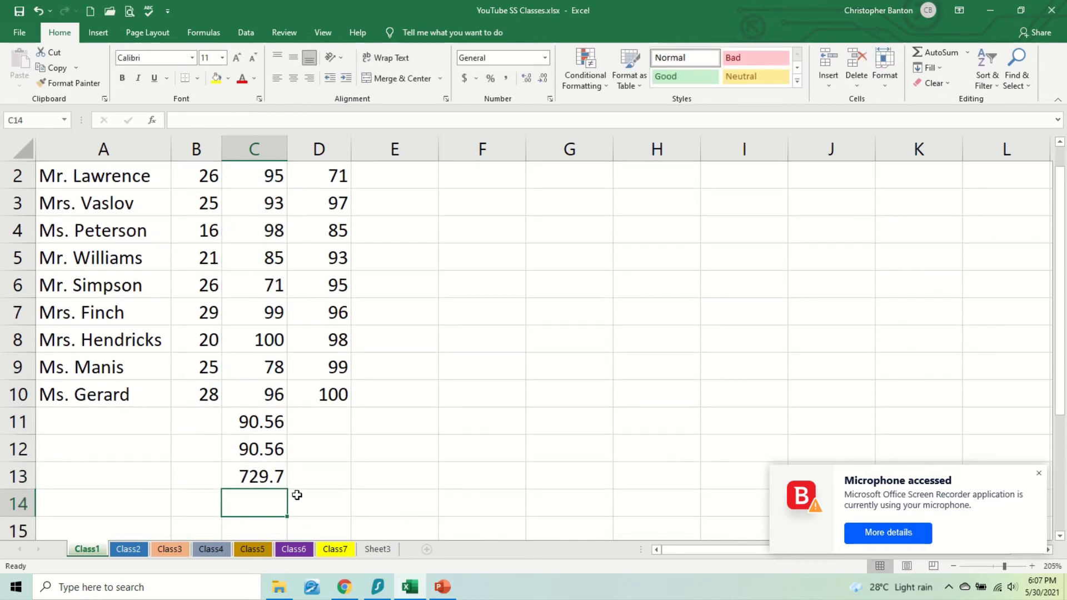
scroll(299, 502, "up", 1)
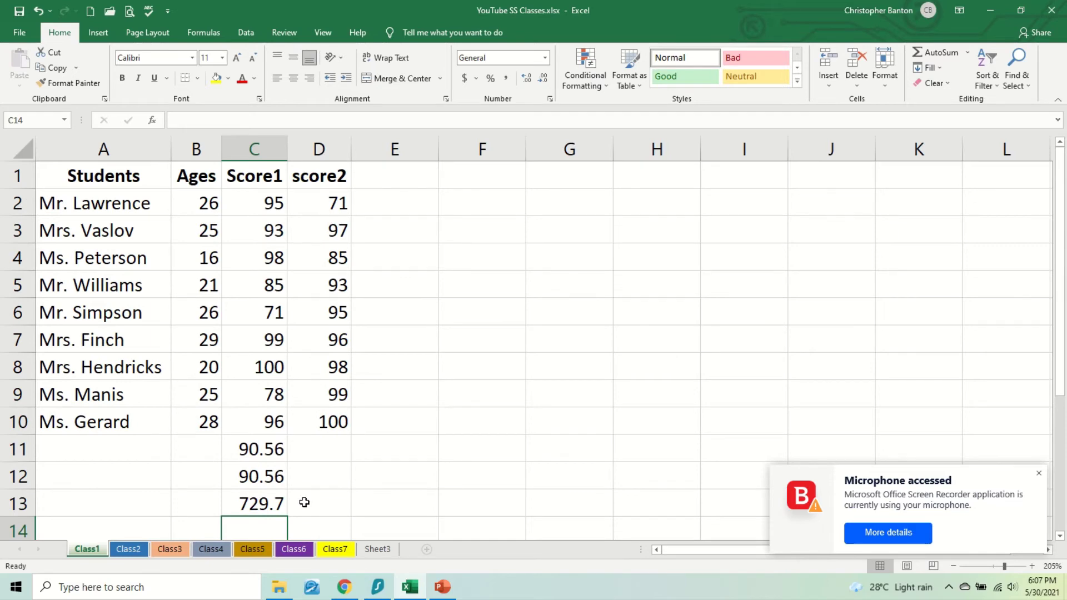
double_click(247, 504)
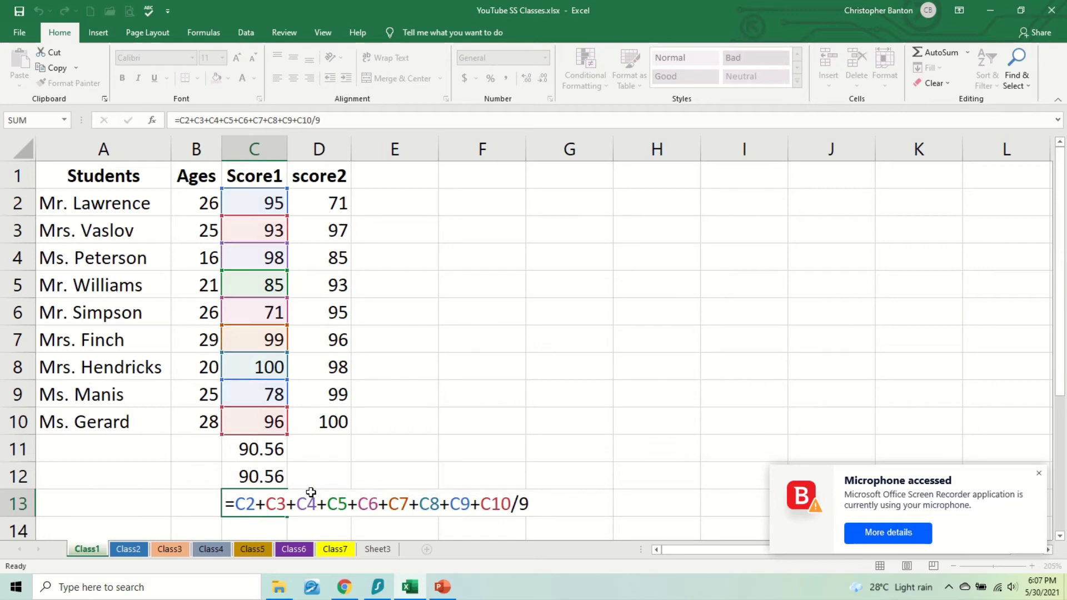
key("Return")
scroll(292, 479, "up", 1)
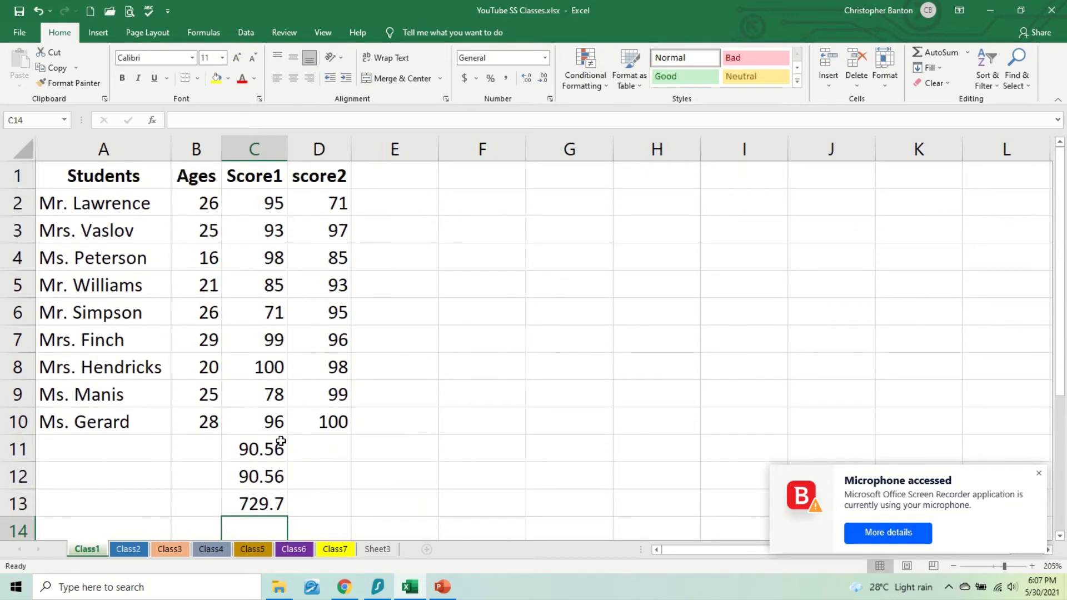
left_click(272, 371)
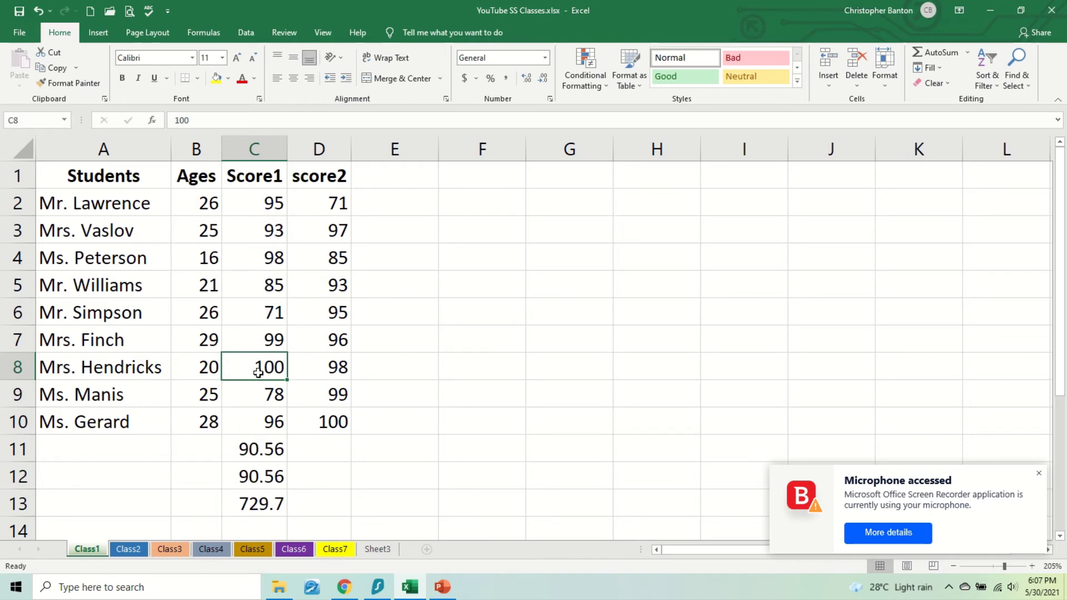
Step: Bracket the C2–C10 sum in C13's formula so it returns 90.56, then inspect C11's AVERAGE range
left_click(270, 313)
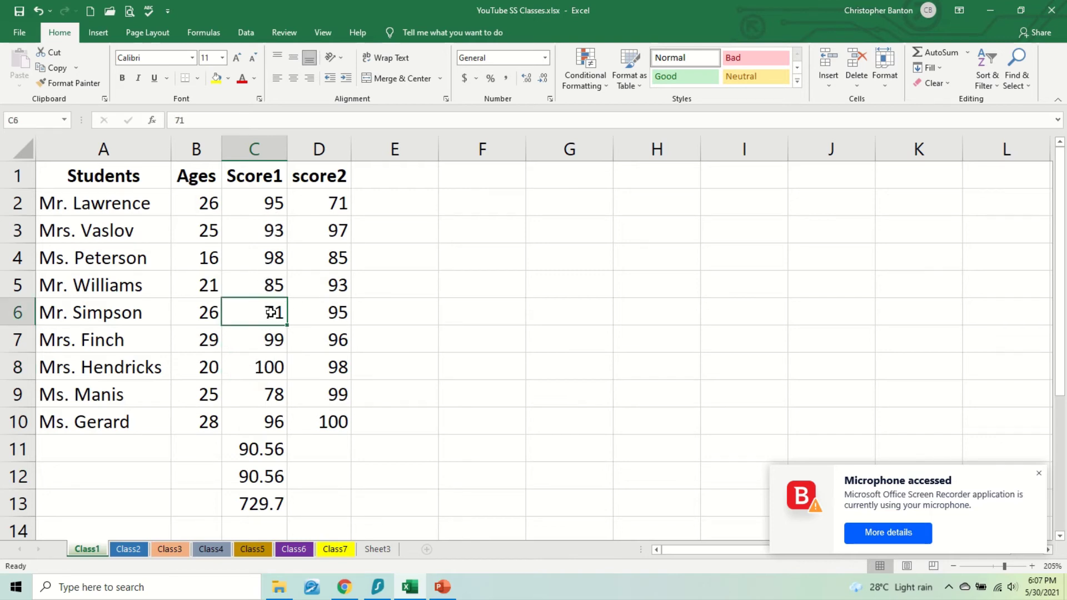
left_click(250, 506)
double_click(253, 506)
key("Left")
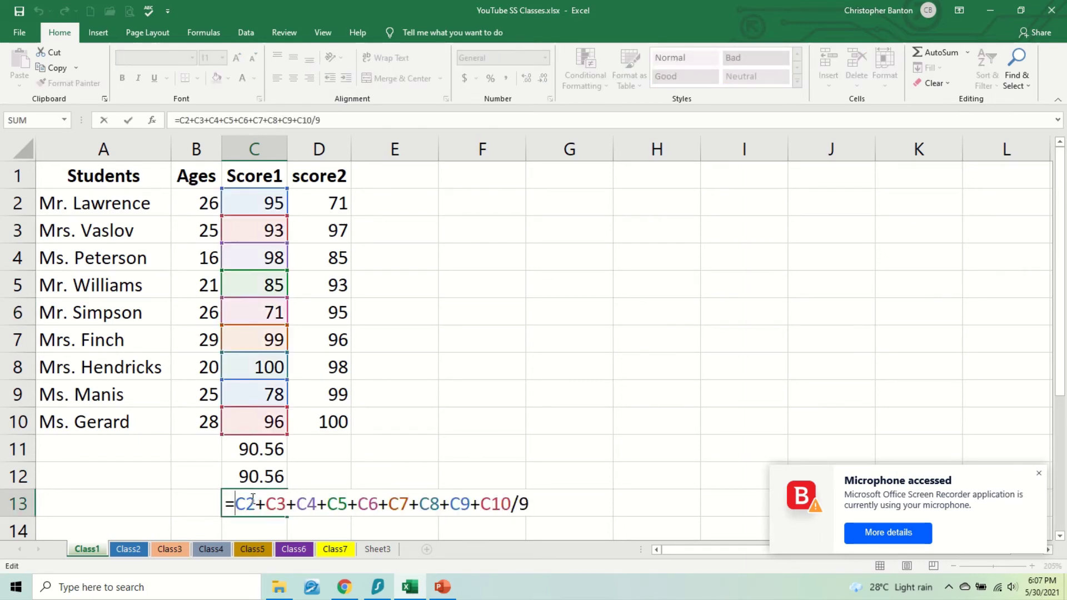
type("(")
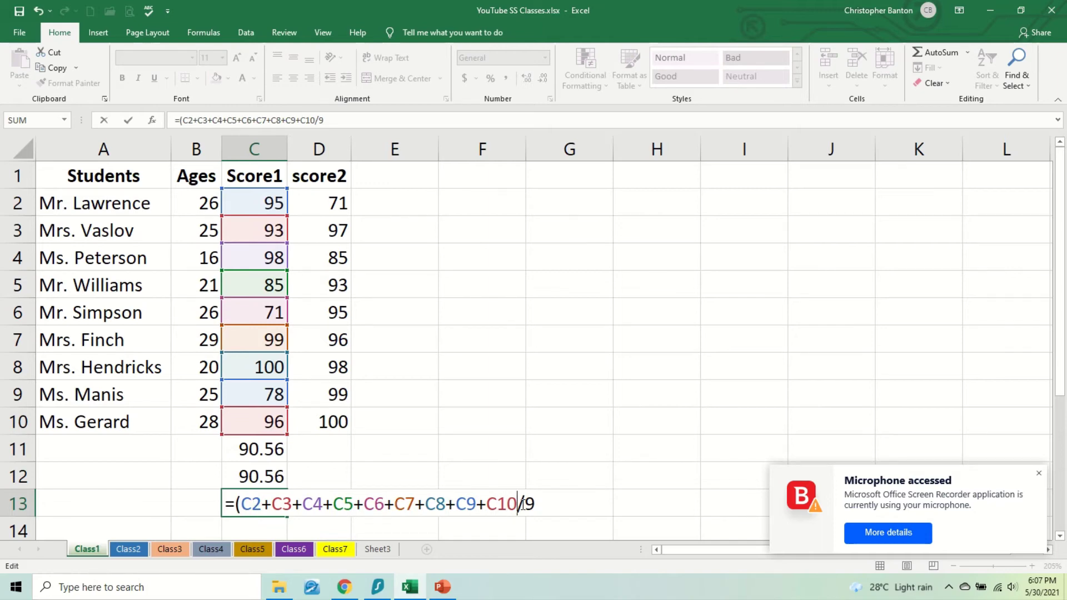
type(")")
key("Return")
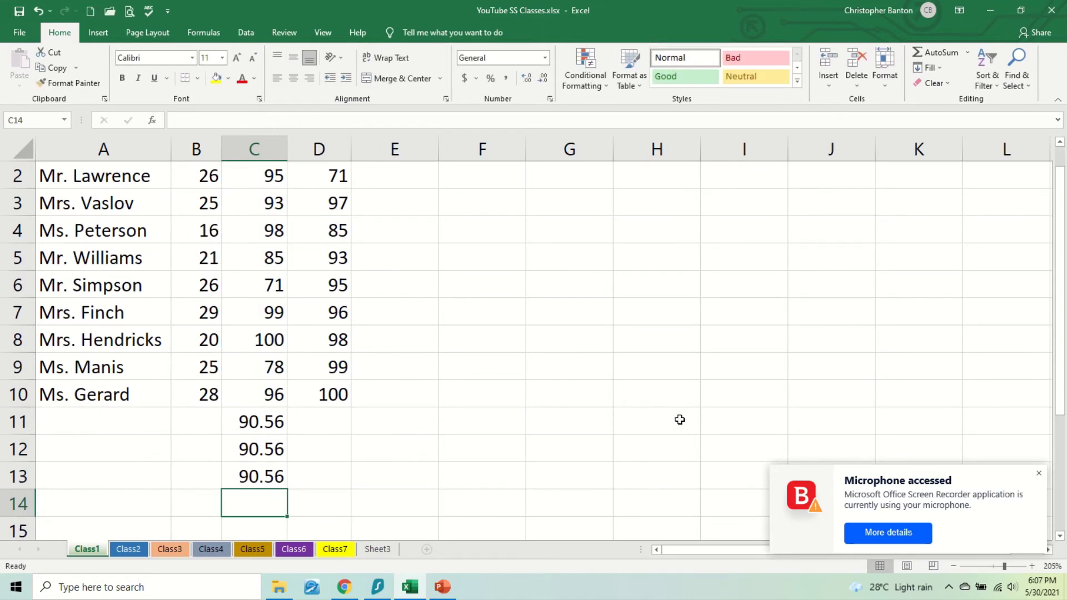
left_click(255, 422)
double_click(254, 422)
Step: Show formulas with Ctrl+`, autofit column C, and compare the three average formulas in C11–C13
key("Escape")
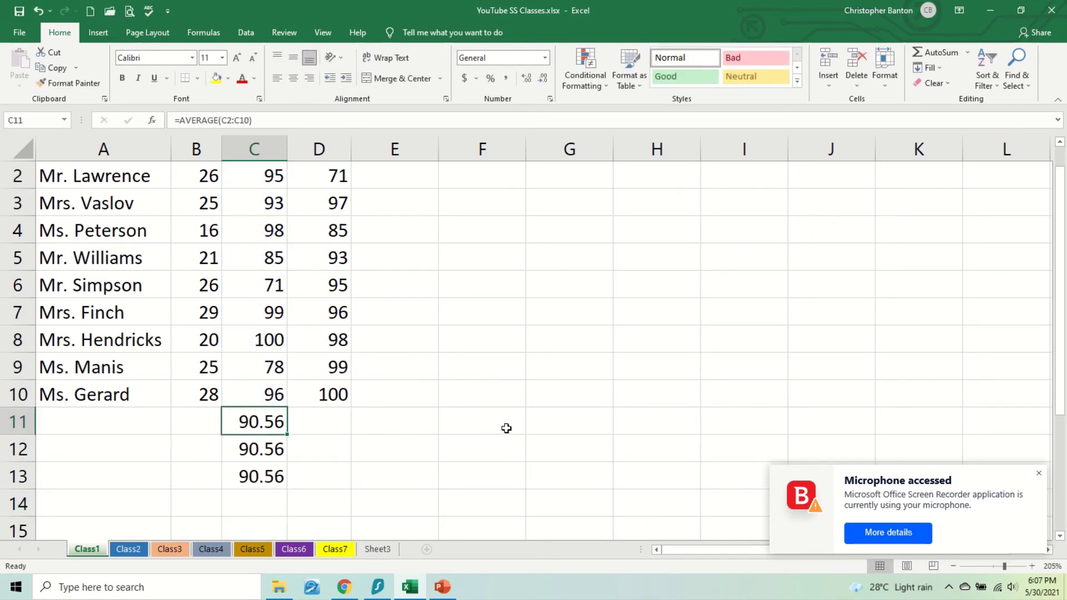
key("ctrl+grave")
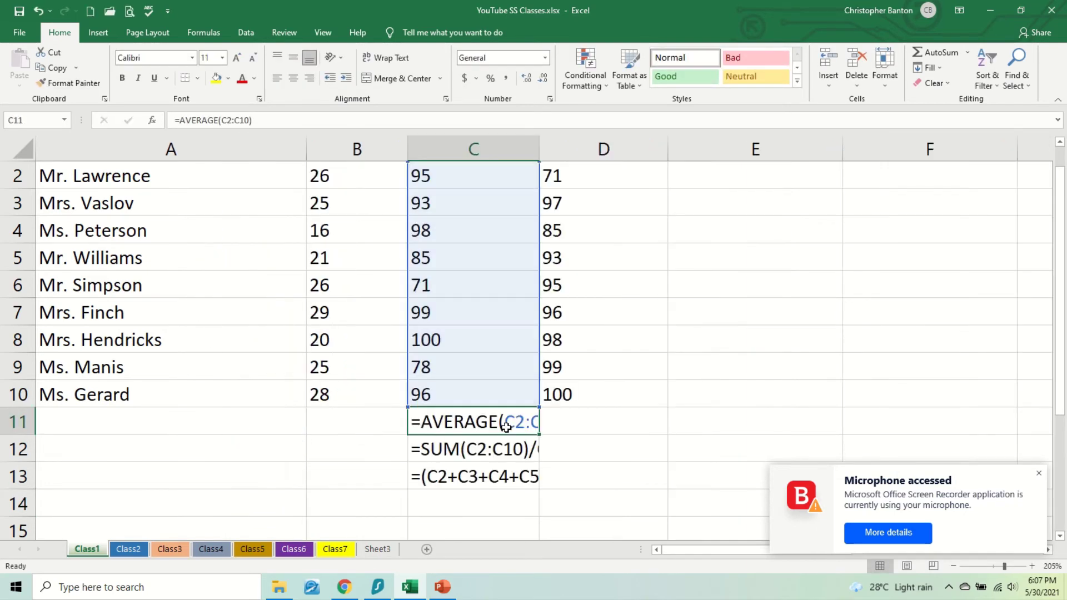
double_click(540, 143)
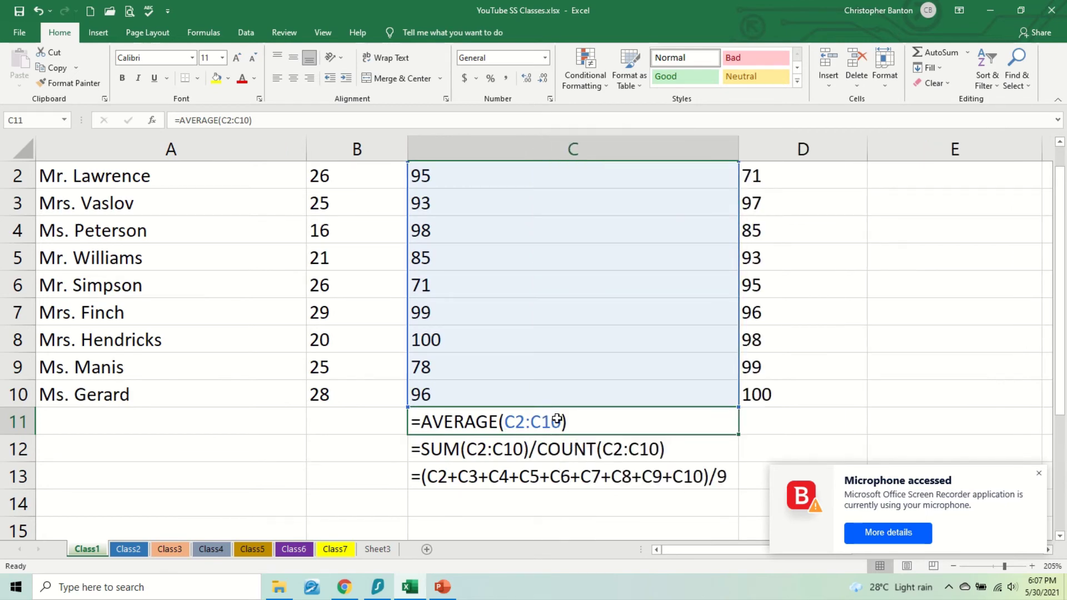
left_click(832, 427)
left_click_drag(605, 429, 606, 454)
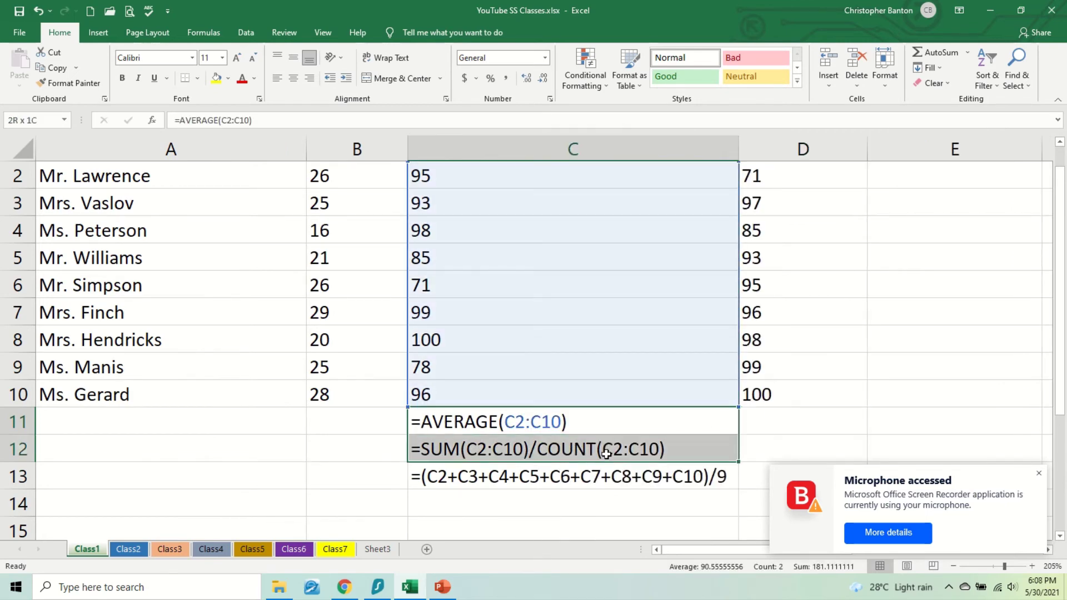
left_click(656, 483)
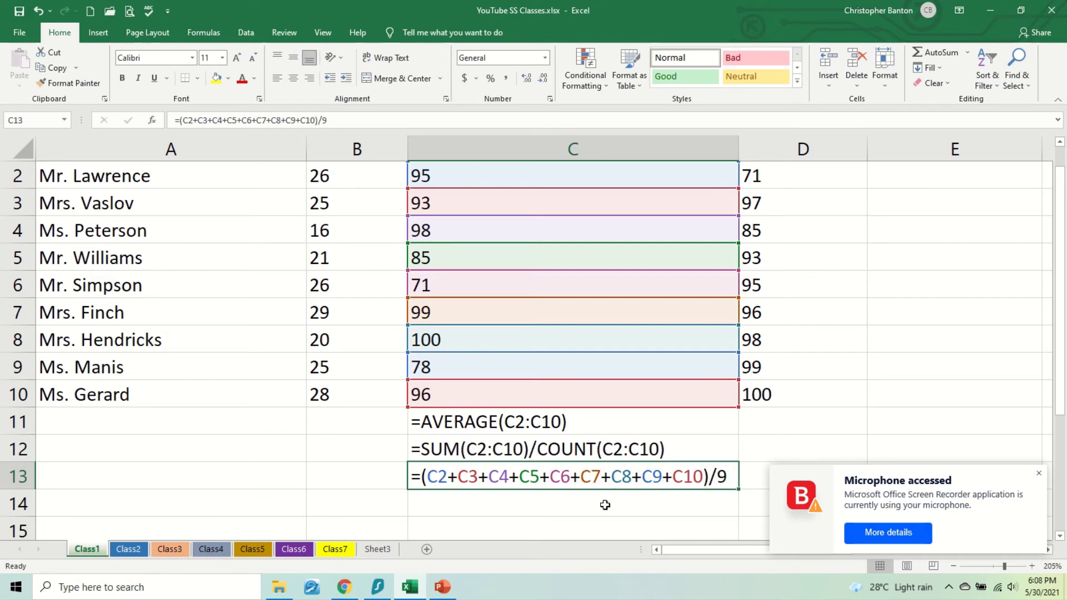
left_click(578, 449)
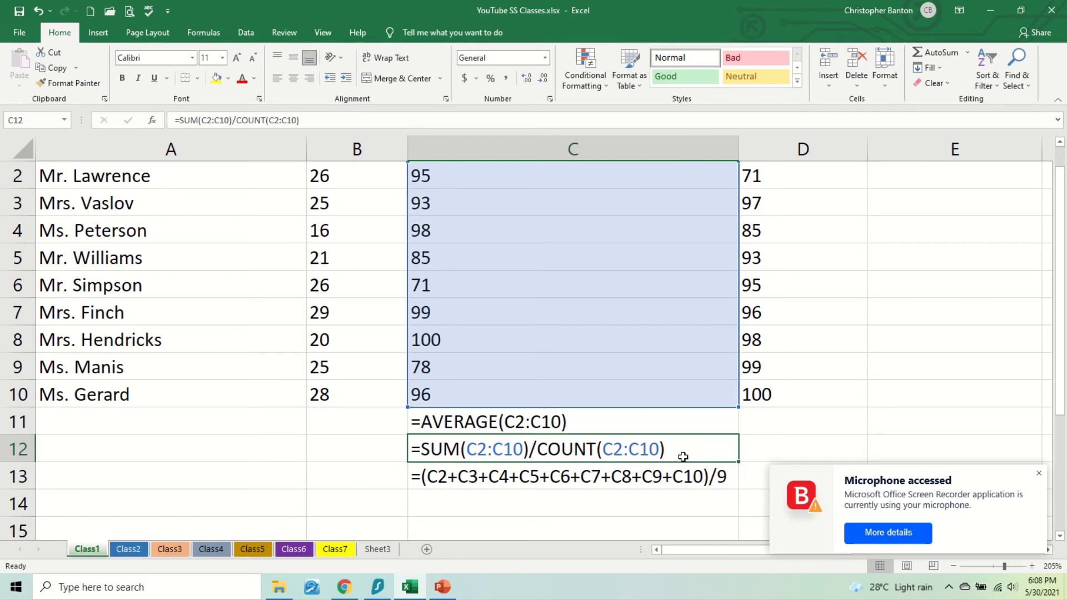
Step: Switch back to showing values, glance at the COUNT function arguments, and select G6
key("ctrl+grave")
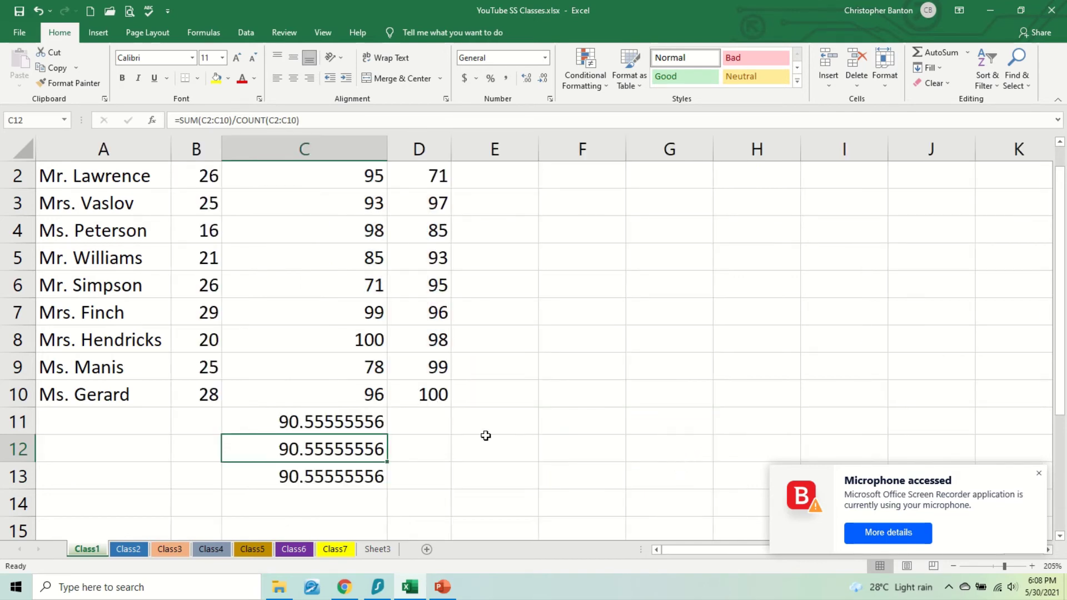
left_click(150, 121)
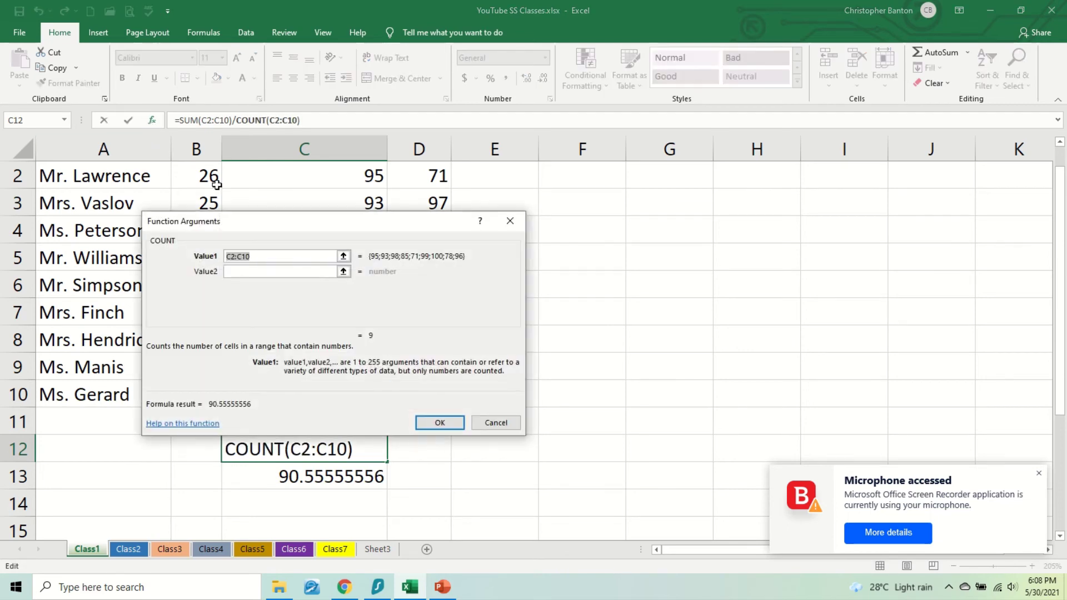
left_click(509, 221)
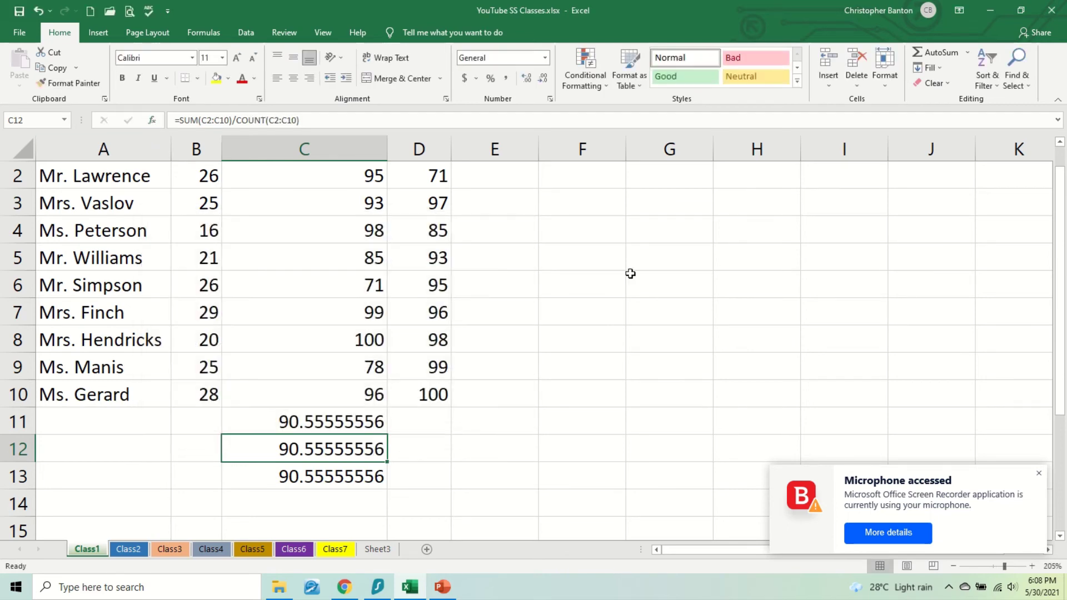
left_click(632, 274)
Step: Browse the All functions list down to ZTEST, then close Insert Function without inserting anything
left_click(153, 121)
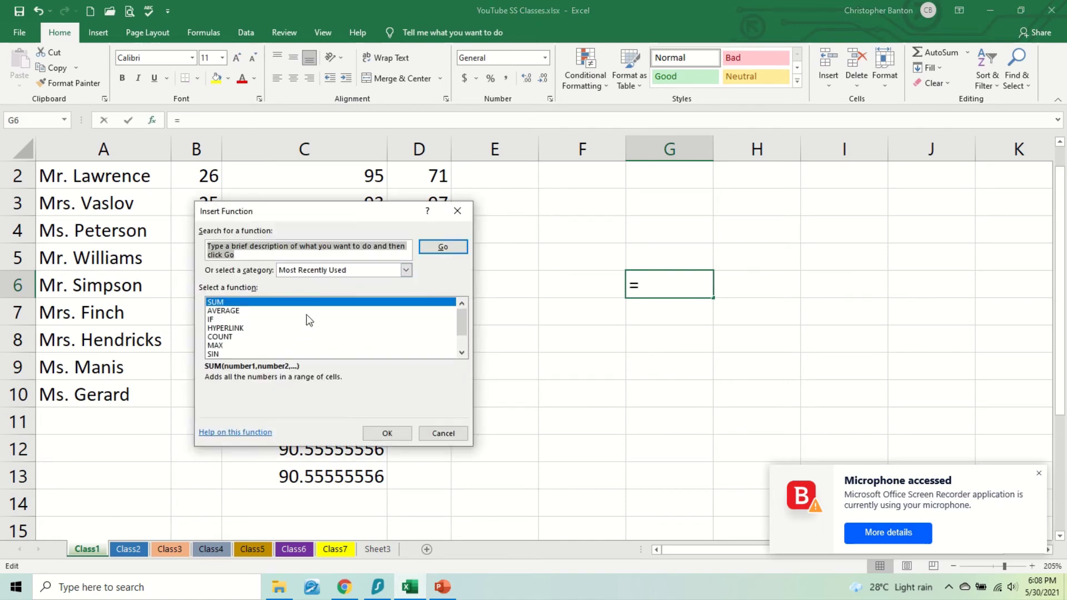
left_click(406, 270)
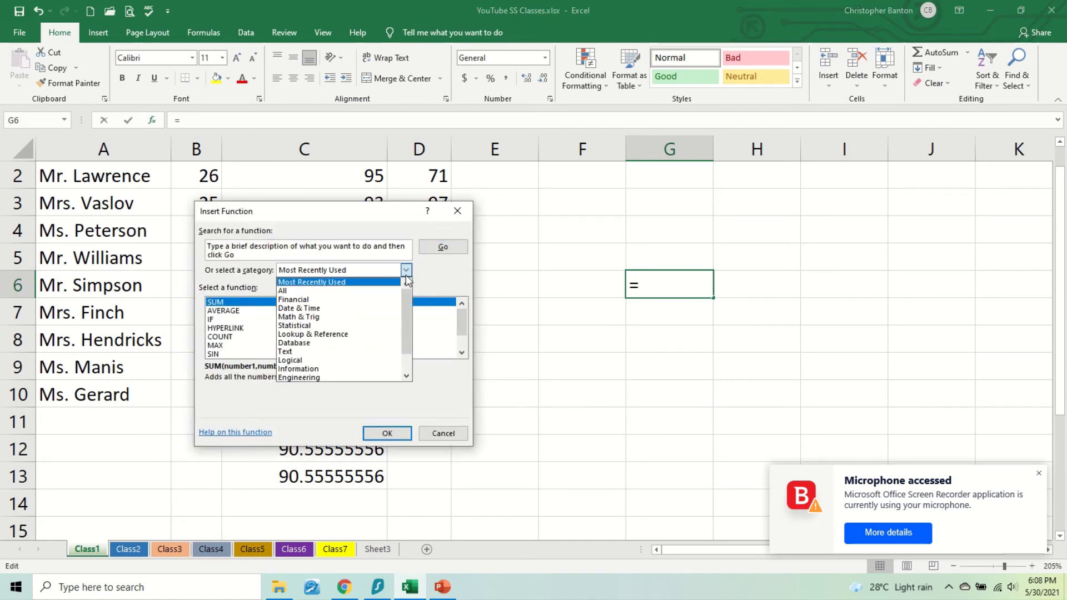
left_click(311, 289)
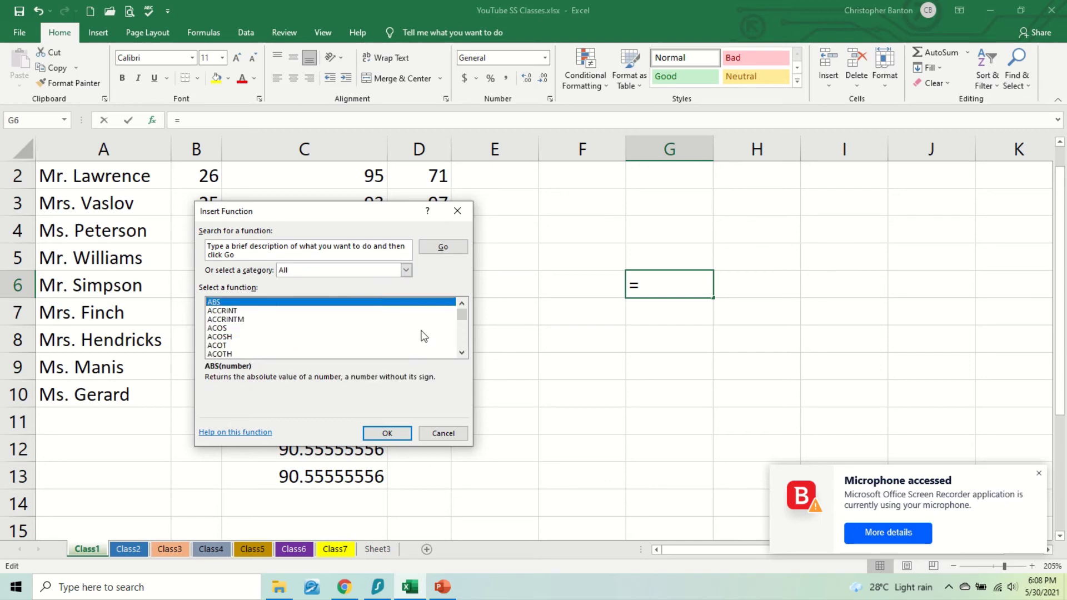
scroll(408, 340, "down", 3)
scroll(407, 340, "up", 3)
key("Down")
key("Down")
key("Down")
key("Down")
key("Down")
key("Down")
key("Down")
key("Down")
key("Down")
key("Down")
key("Down")
key("Down")
key("Down")
key("Down")
key("Down")
key("Down")
key("Down")
key("Down")
key("Down")
key("Down")
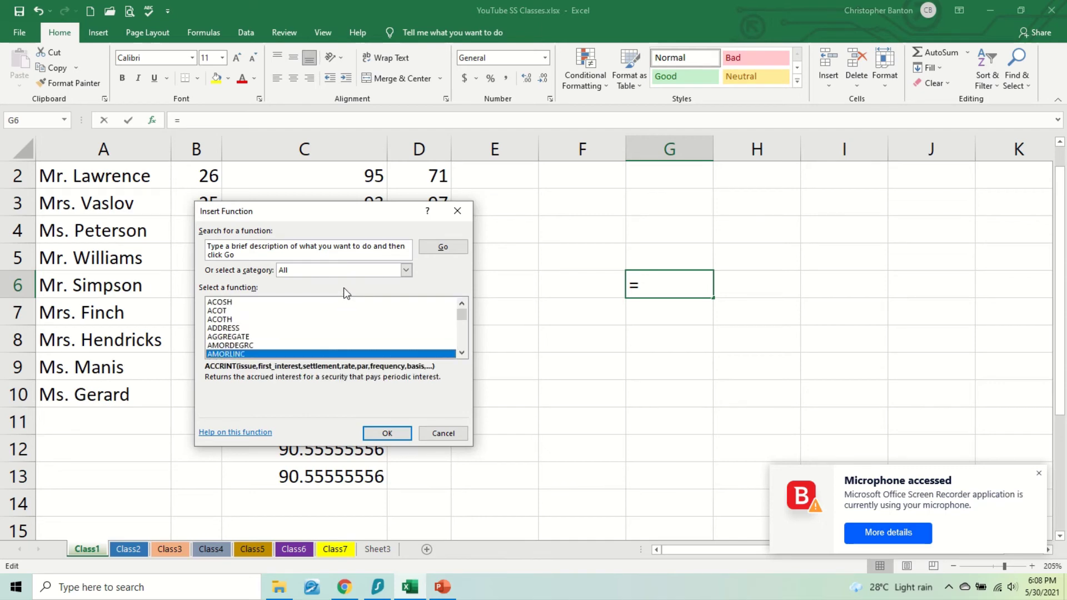
key("Down")
key("Down")
key("Down")
key("Down")
key("Down")
key("Down")
key("Down")
key("Down")
key("Down")
key("Down")
key("Down")
key("Down")
key("Down")
key("Down")
key("Down")
key("Down")
key("Down")
key("Down")
key("Down")
key("Down")
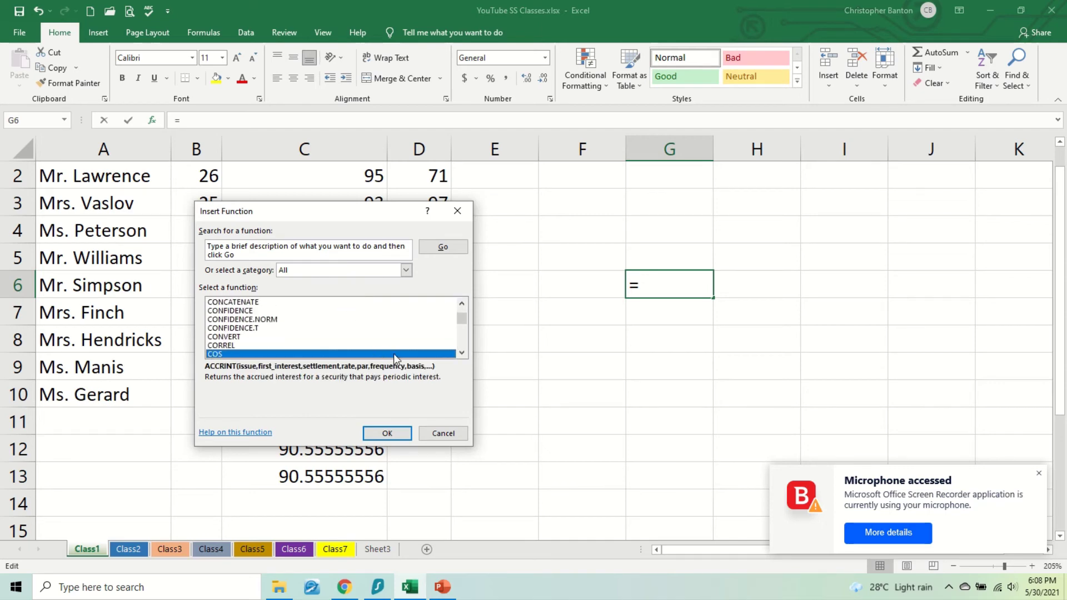
key("Down")
key("Down")
key("Down")
key("Down")
key("Down")
key("Down")
key("Down")
key("Down")
key("Down")
key("Down")
key("Down")
key("Down")
key("Down")
key("Down")
key("Down")
key("Down")
key("Down")
key("Down")
key("Down")
key("Down")
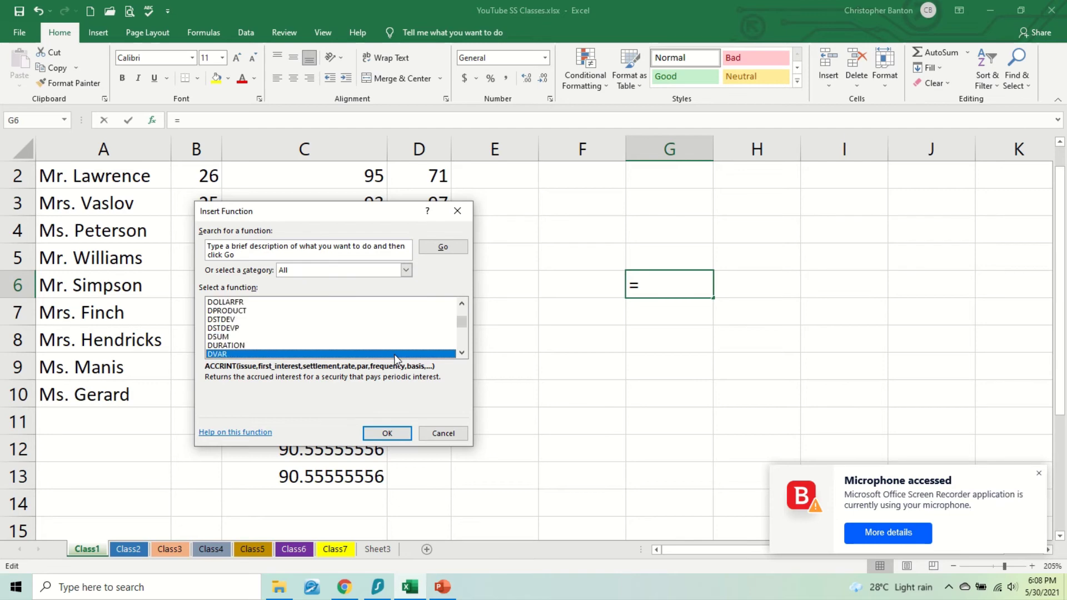
key("Down")
key("Down")
key("Down")
key("Down")
key("Down")
key("Down")
key("Down")
key("Down")
key("Down")
key("Down")
key("Down")
key("Down")
key("Down")
key("Down")
key("Down")
key("Down")
key("Down")
key("Down")
key("Down")
key("Down")
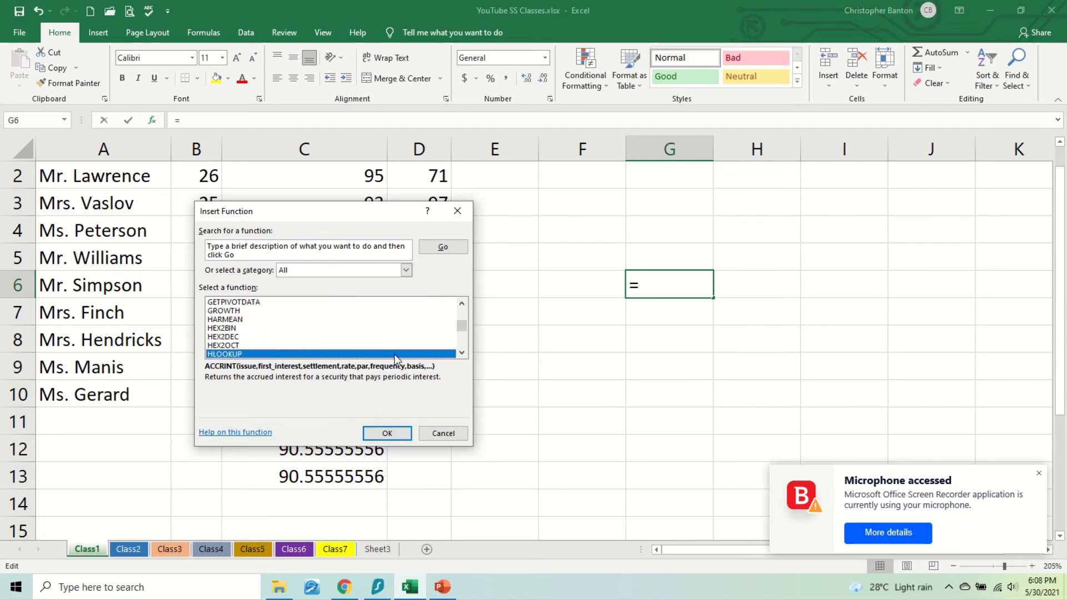
key("Down")
key("Down")
key("Down")
key("Down")
key("Down")
key("Down")
key("Down")
key("Down")
key("Down")
key("Down")
key("Down")
key("Down")
key("Down")
key("Down")
key("Down")
key("Down")
key("Down")
key("Down")
key("Down")
key("Down")
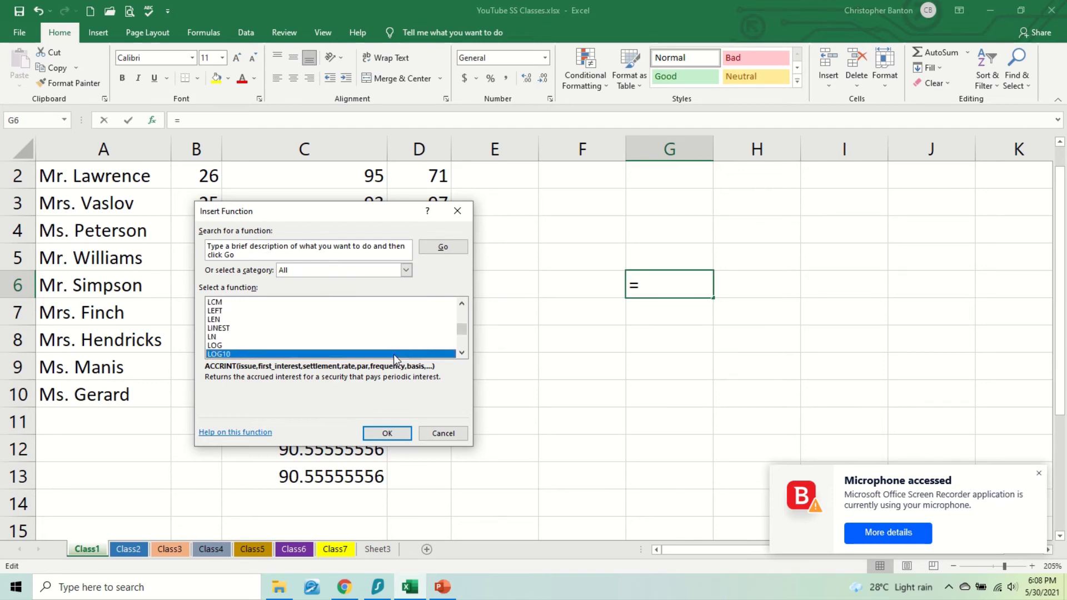
key("Down")
key("Down")
key("Down")
key("Down")
key("Down")
key("Down")
key("Down")
key("Down")
key("Down")
key("Down")
key("Down")
key("Down")
key("Down")
key("Down")
key("Down")
key("Down")
key("Down")
key("Down")
key("Down")
key("Down")
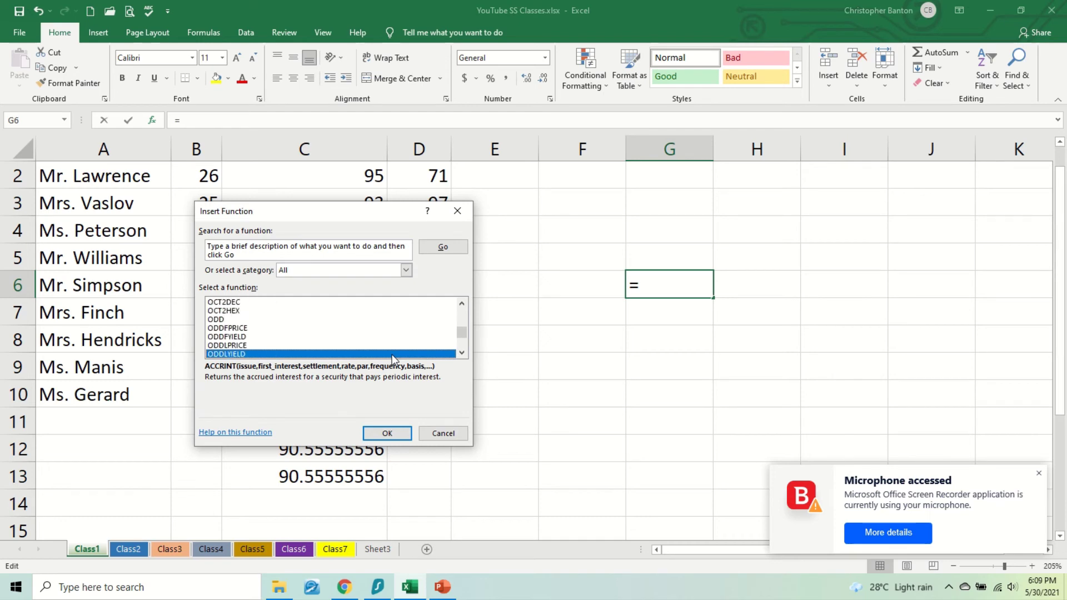
key("Down")
key("Down")
key("Down")
key("Down")
key("Down")
key("Down")
key("Down")
key("Down")
key("Down")
key("Down")
key("Down")
key("Down")
key("Down")
key("Down")
key("Down")
key("Down")
key("Down")
key("Down")
key("Down")
key("Down")
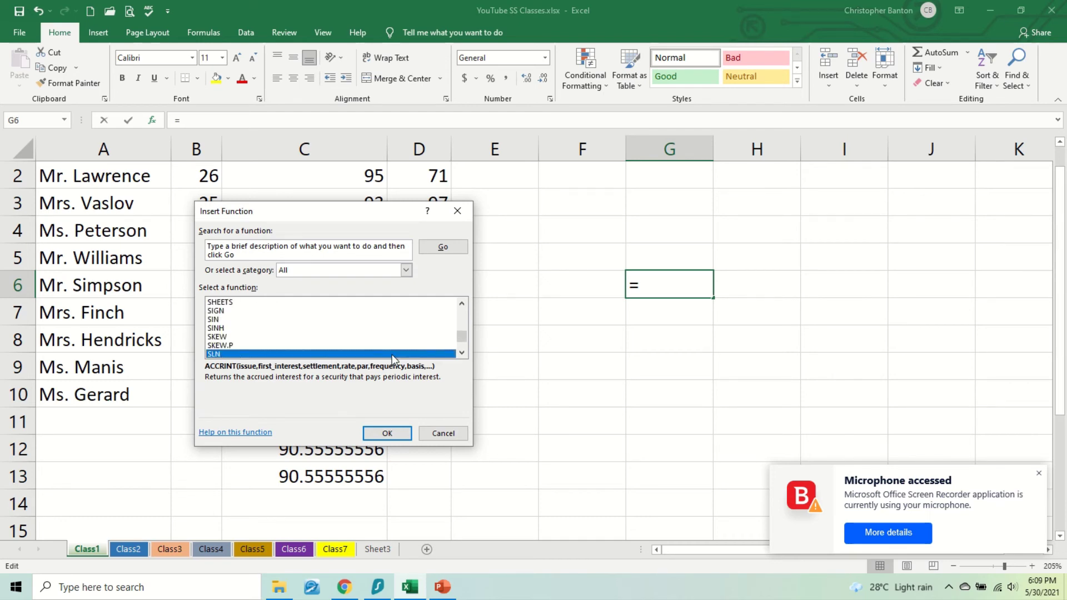
key("Down")
key("Down")
key("Down")
key("Down")
key("Down")
key("Down")
key("Down")
key("Down")
key("Down")
key("Down")
key("Down")
key("Down")
key("Down")
key("Down")
key("Down")
key("Down")
key("Down")
key("Down")
key("Down")
key("Down")
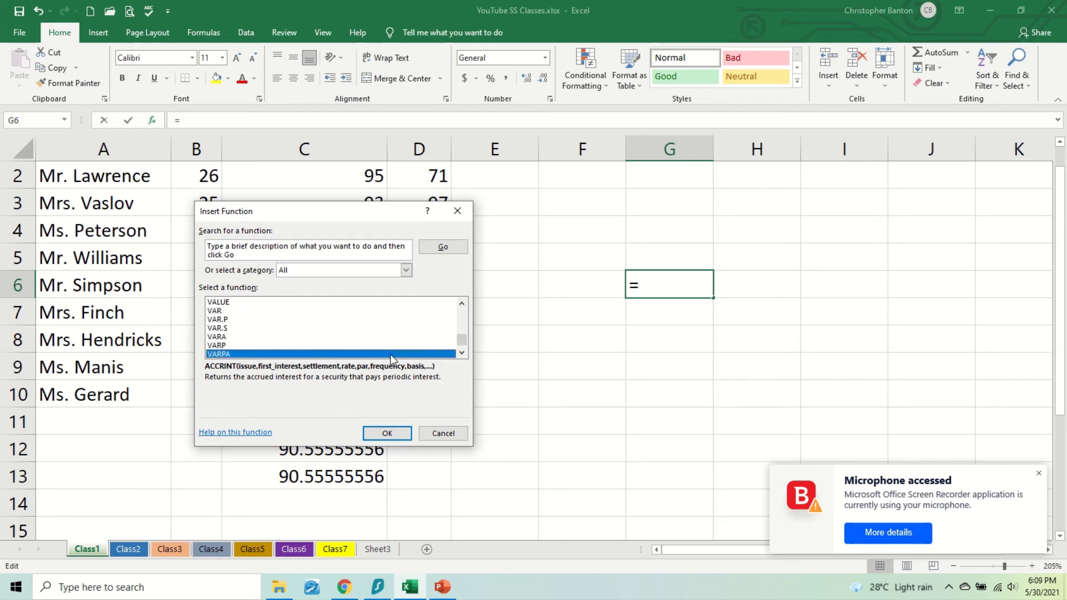
key("Down")
key("Down")
key("Down")
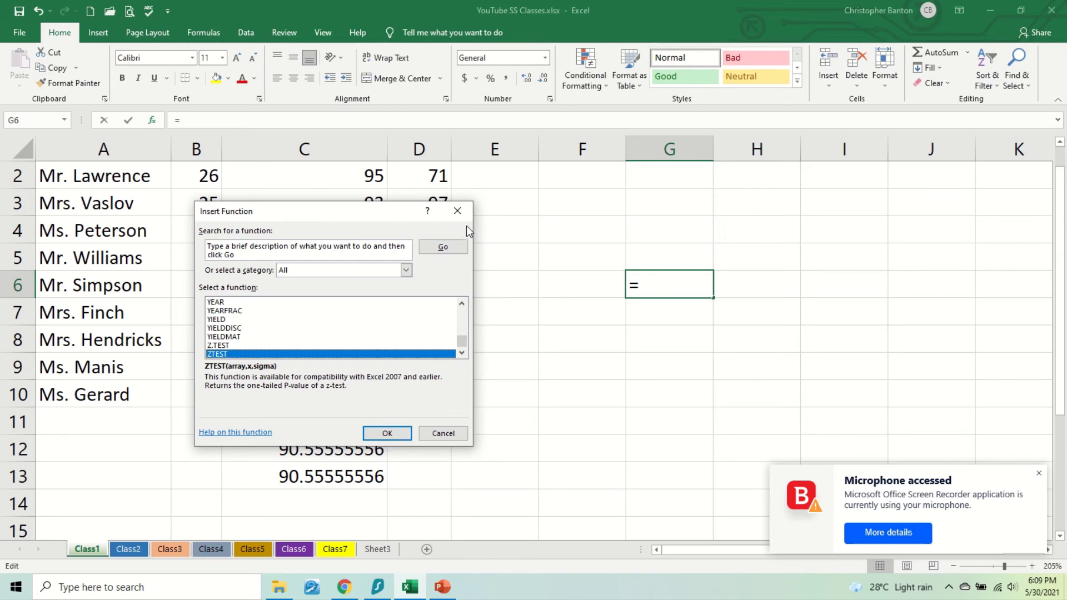
left_click(457, 210)
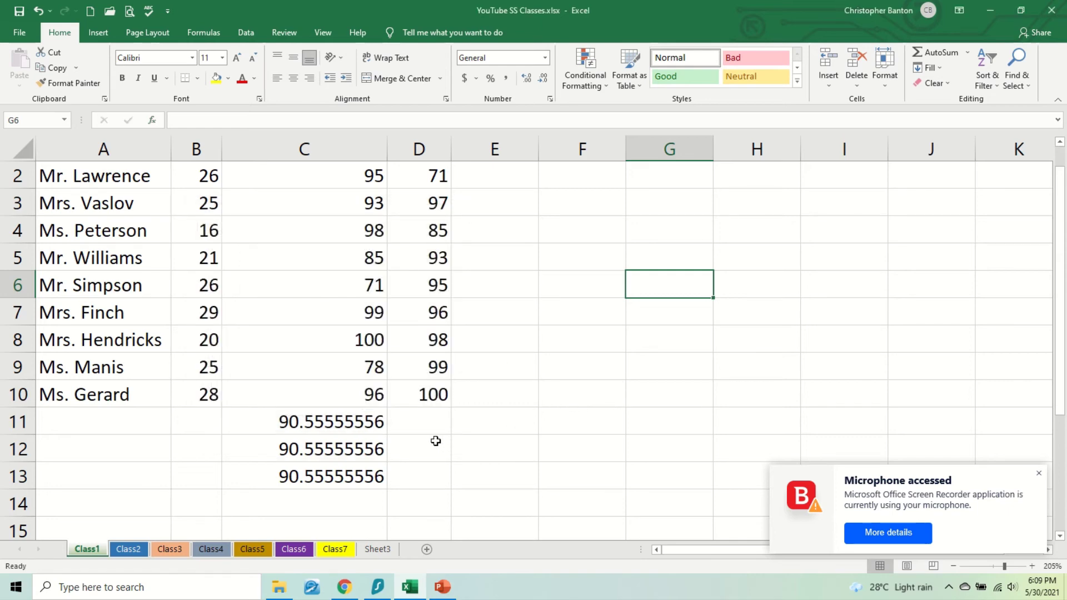
Step: Narrow column C so the averages display 90.56, and select C11, C12 and C13 in turn
scroll(384, 421, "up", 1)
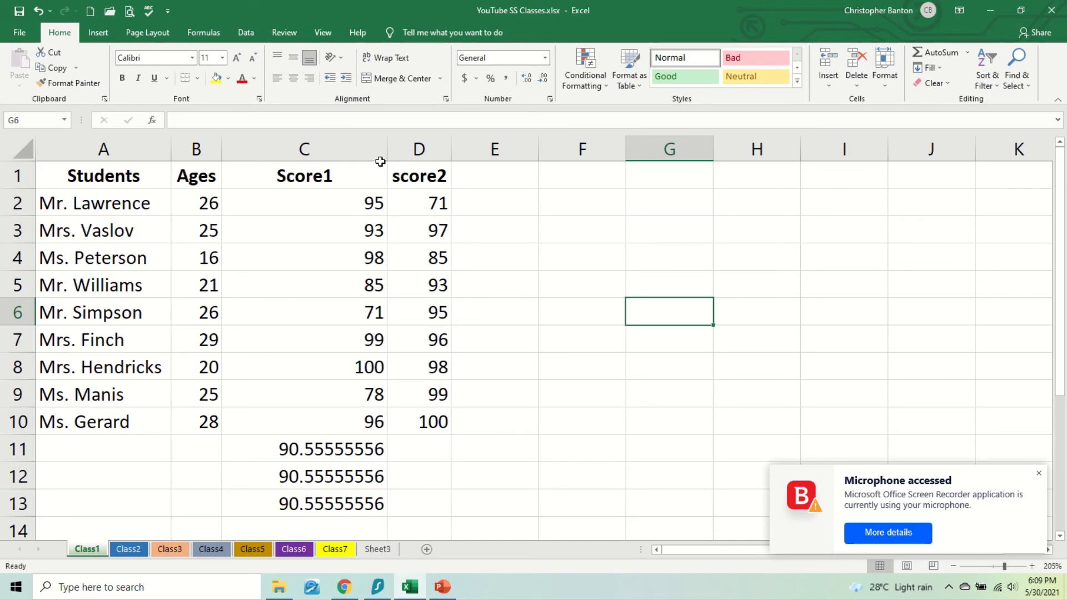
left_click_drag(384, 155, 337, 160)
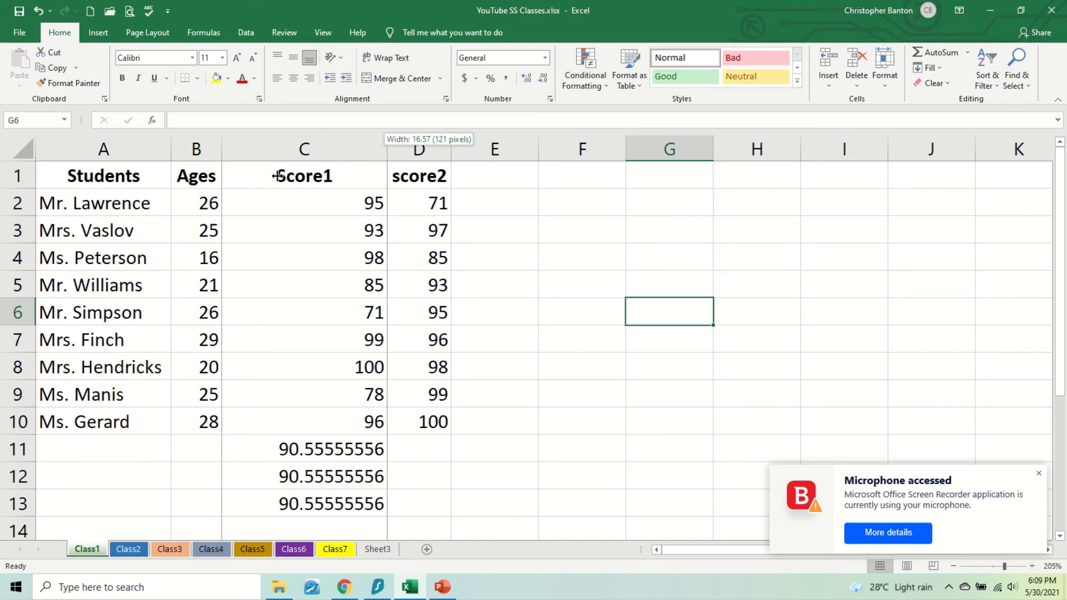
left_click_drag(278, 176, 280, 176)
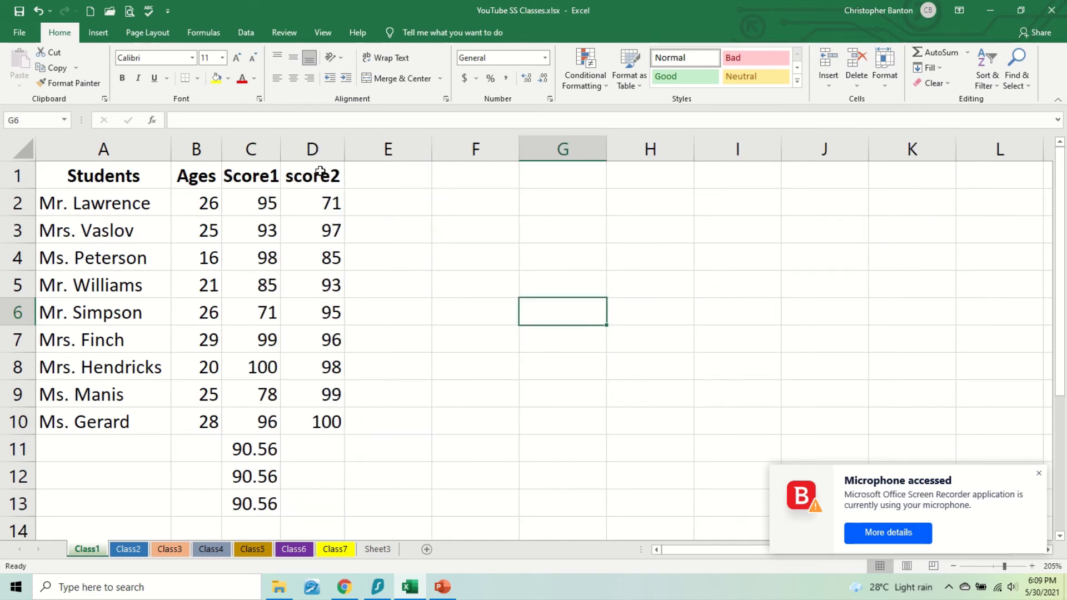
left_click(252, 458)
left_click(263, 474)
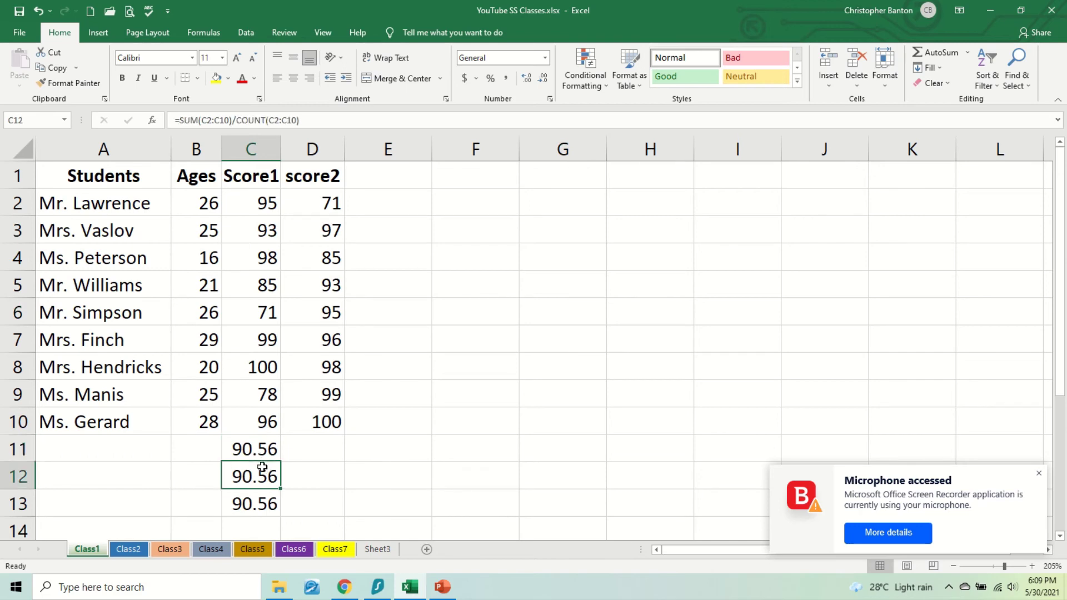
left_click(265, 502)
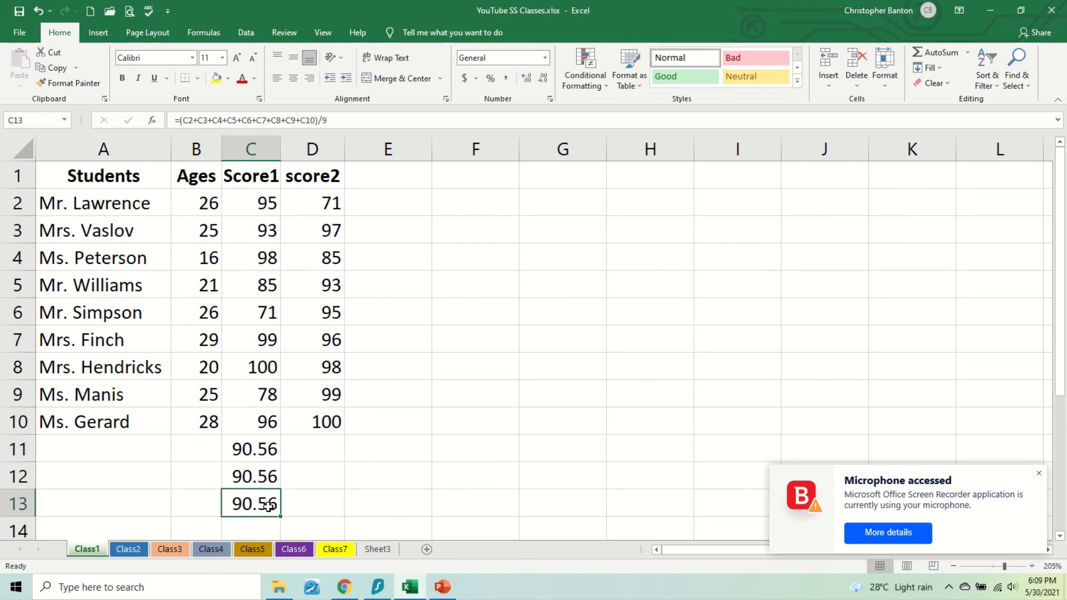
Step: Open the C12, C11 and C13 formulas to view their ranges, leaving each unchanged
left_click(269, 476)
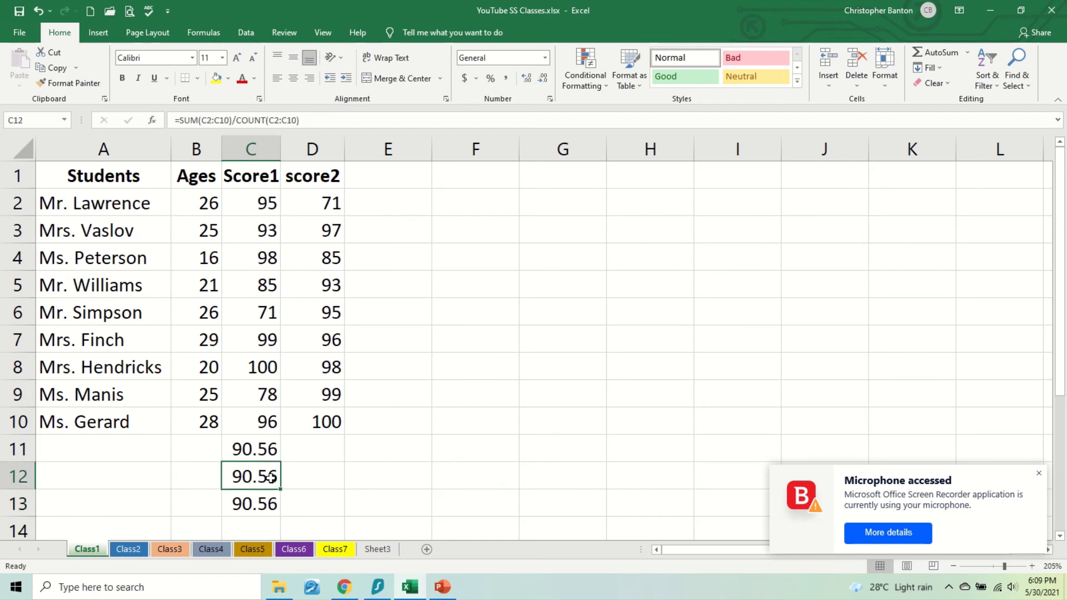
double_click(271, 477)
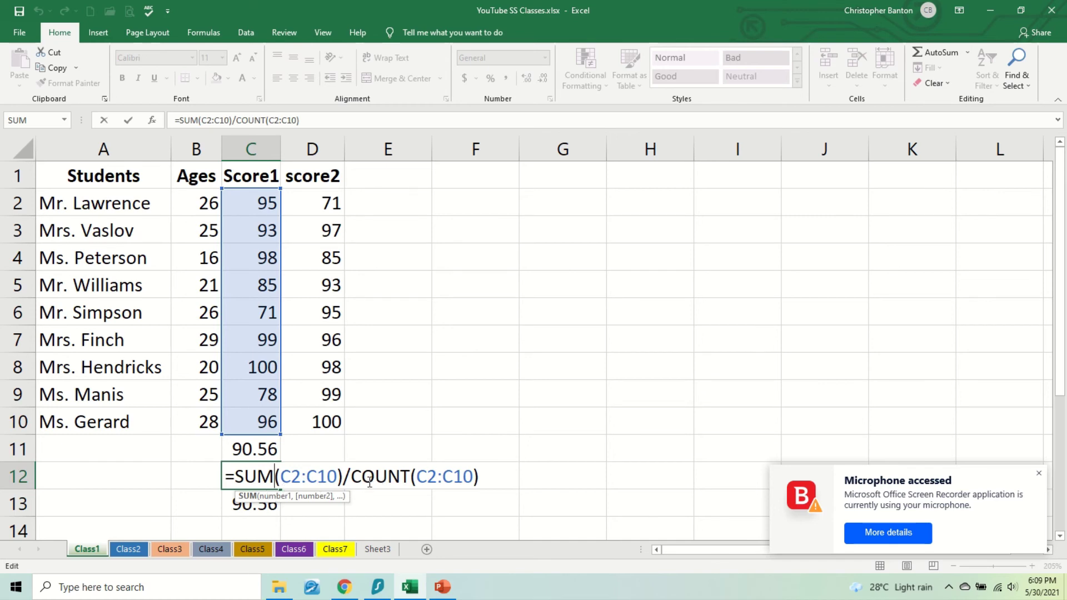
key("Return")
double_click(264, 450)
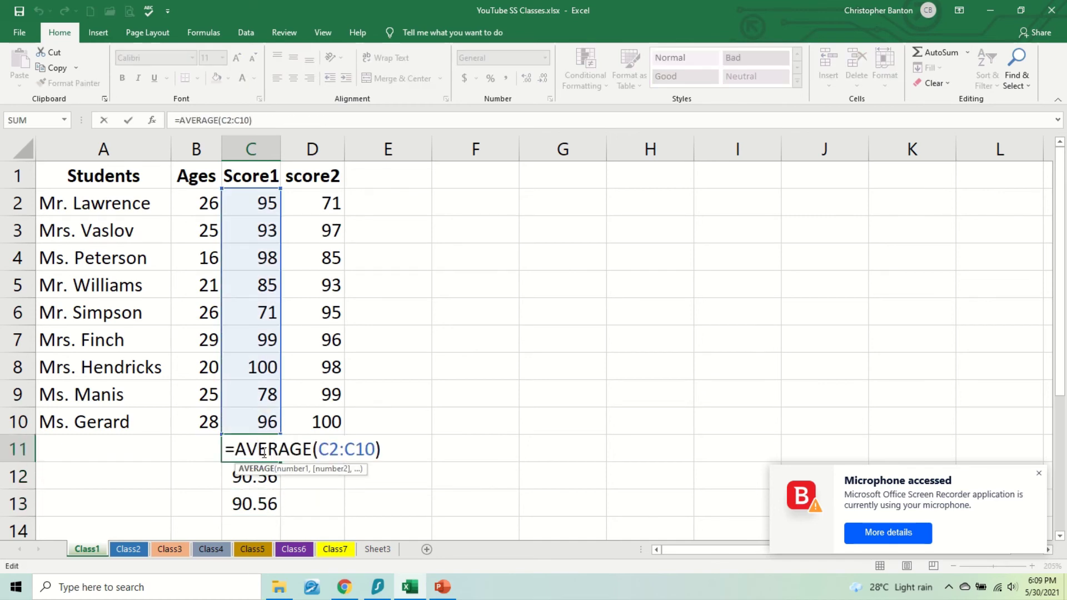
key("Return")
double_click(270, 503)
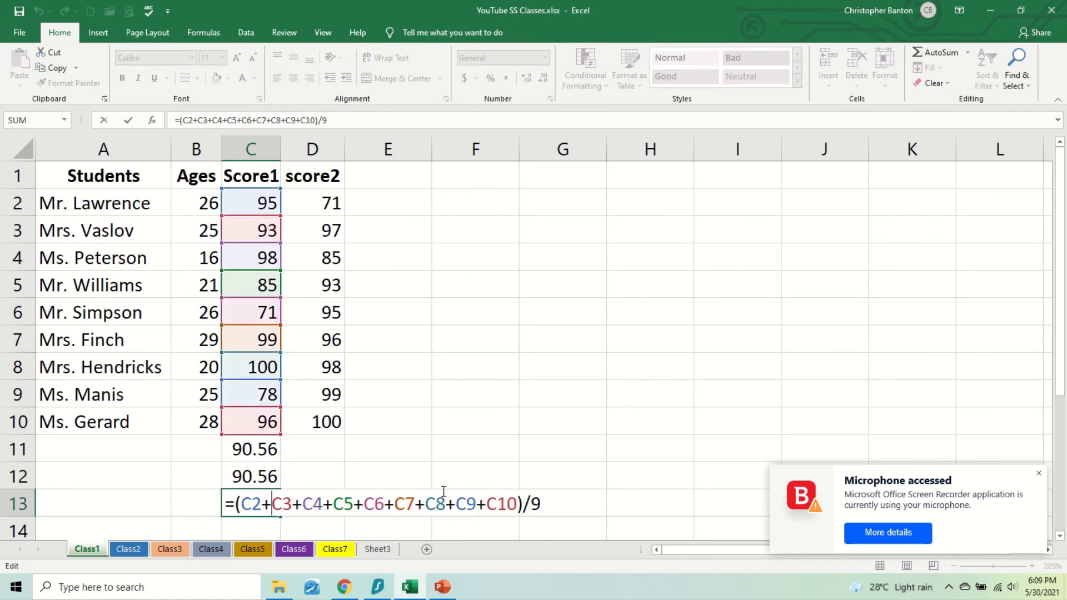
key("Return")
Step: Clear the three average results from C11:C13
scroll(442, 488, "up", 1)
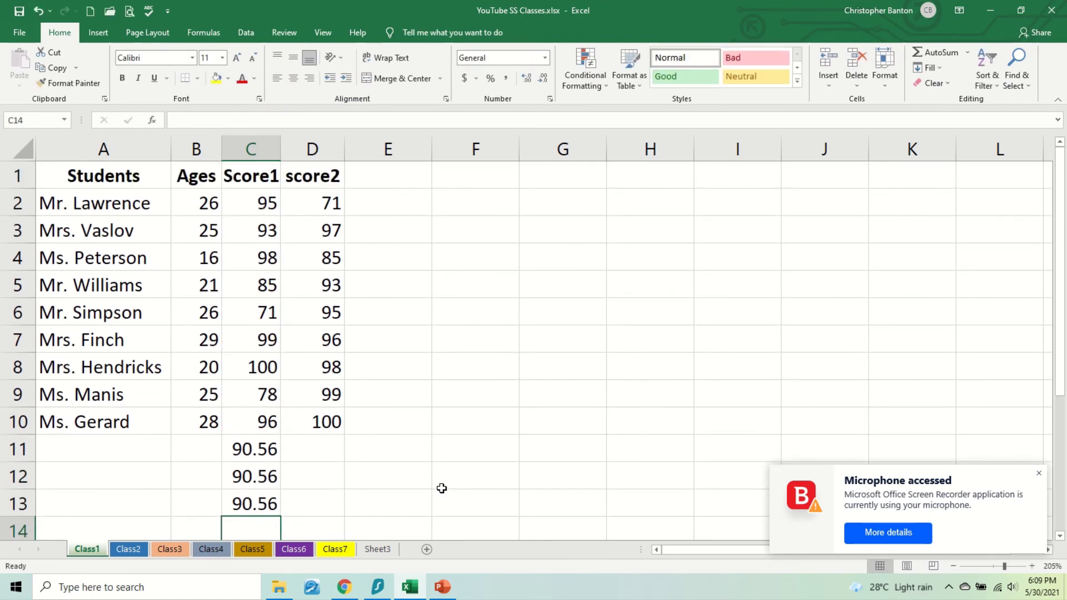
left_click_drag(270, 451, 267, 506)
key("Delete")
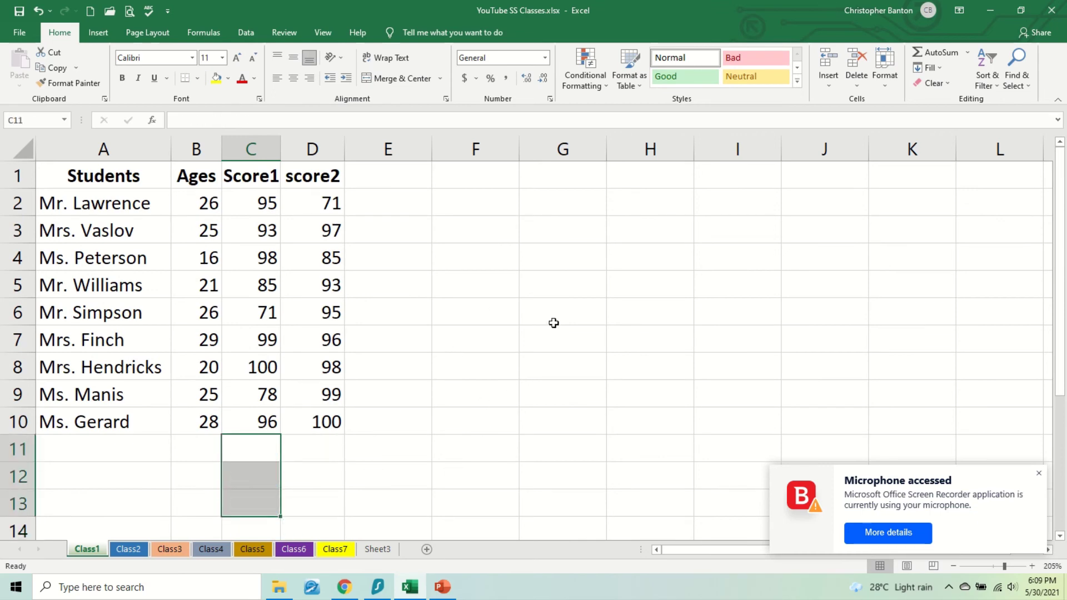
Step: Enter =TODAY() in G5 so it displays 5/30/2021
left_click(566, 291)
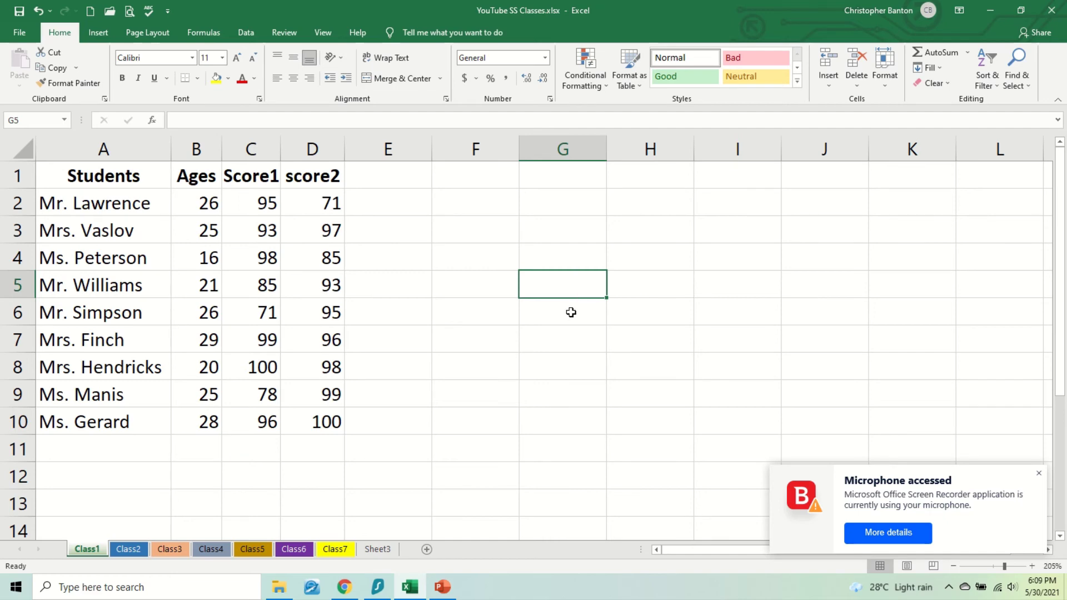
type("=today")
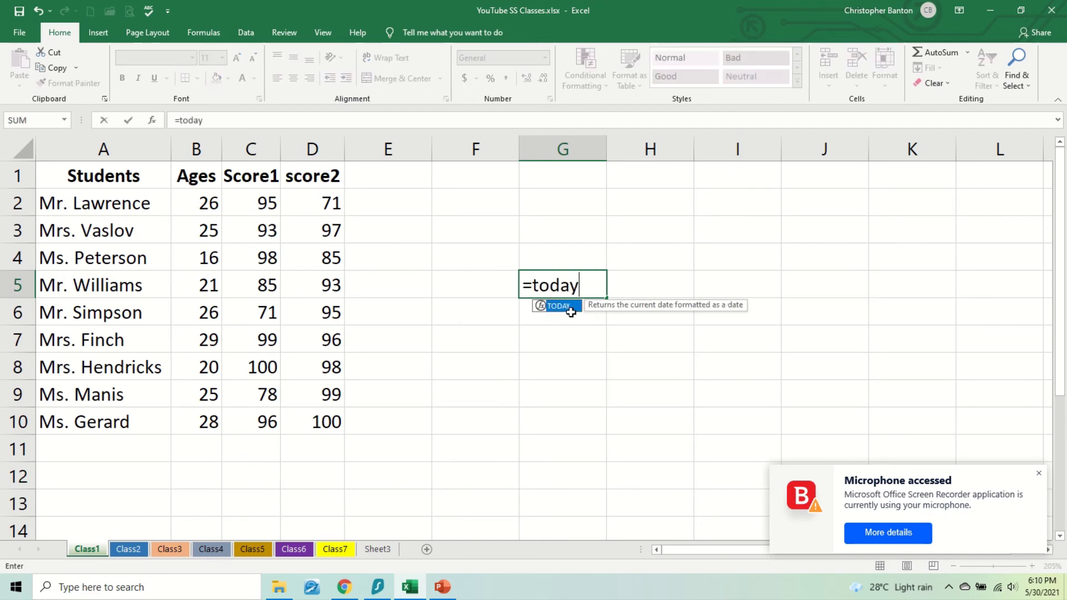
type("()")
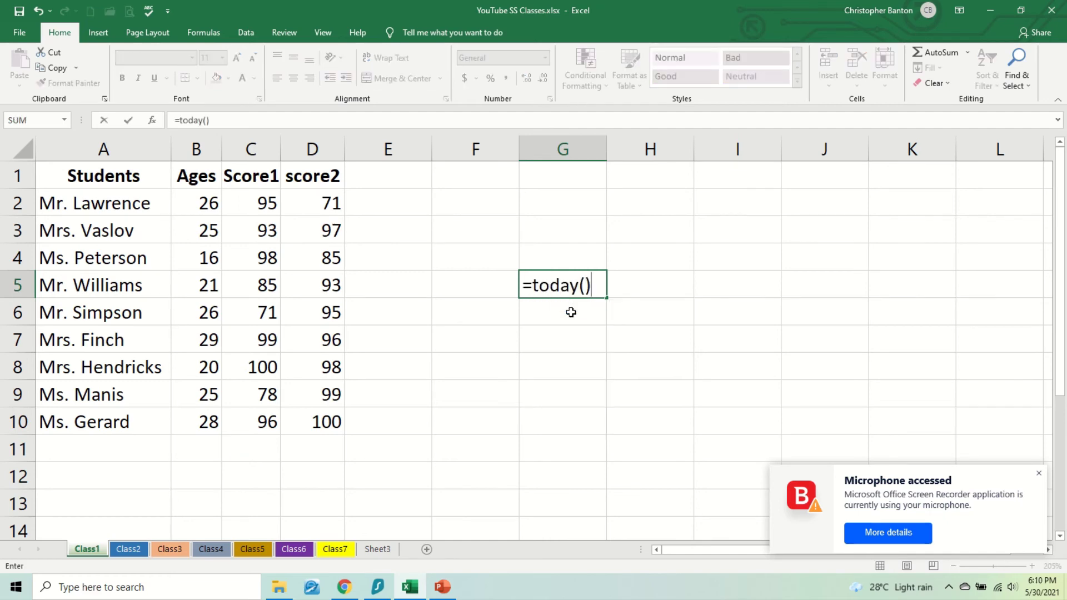
key("Return")
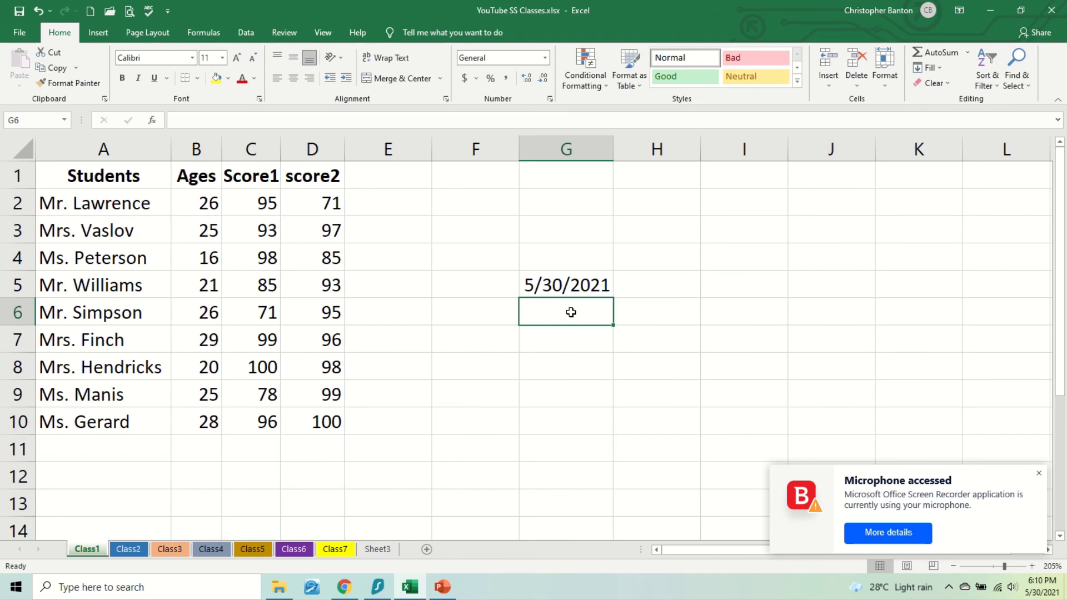
Step: Enter =NOW() in G6, showing 5/30/2021 18:10
type("=")
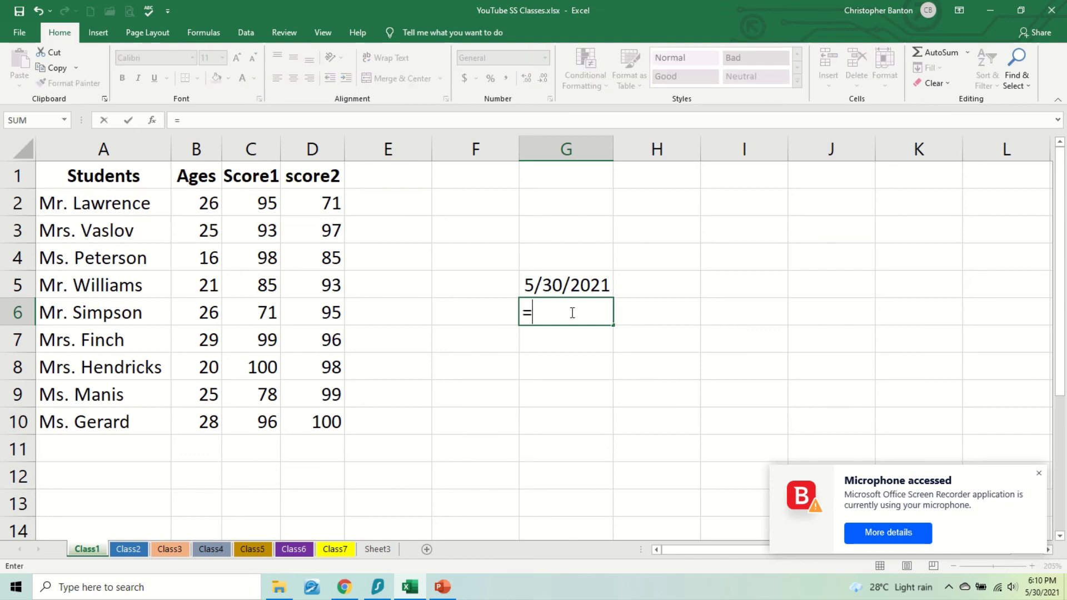
type("now()")
key("Return")
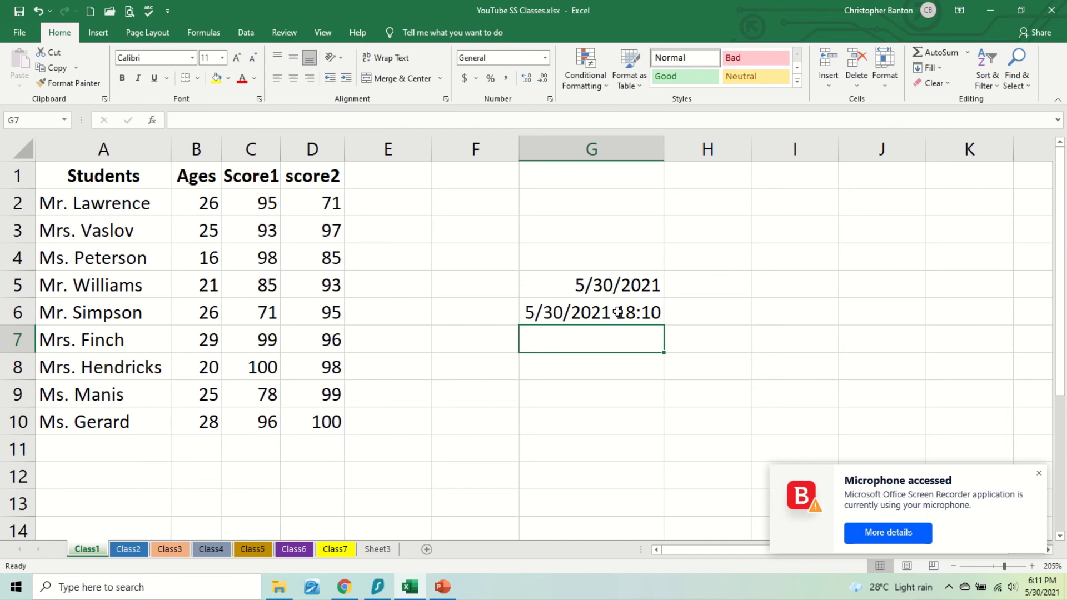
Step: Select E3 and close the Microphone accessed notification
left_click(423, 234)
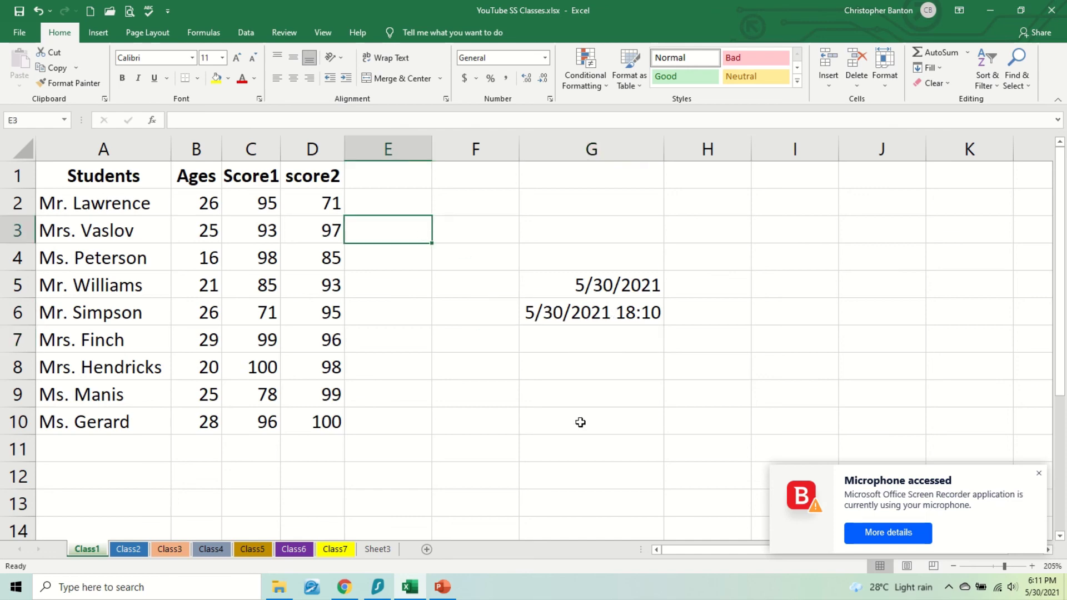
left_click(1039, 473)
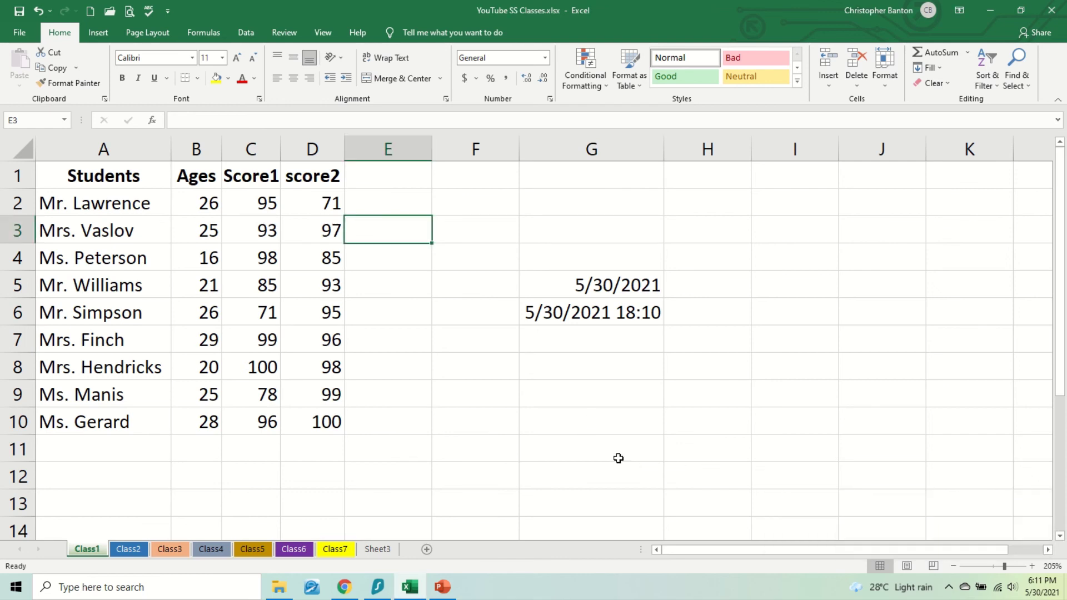